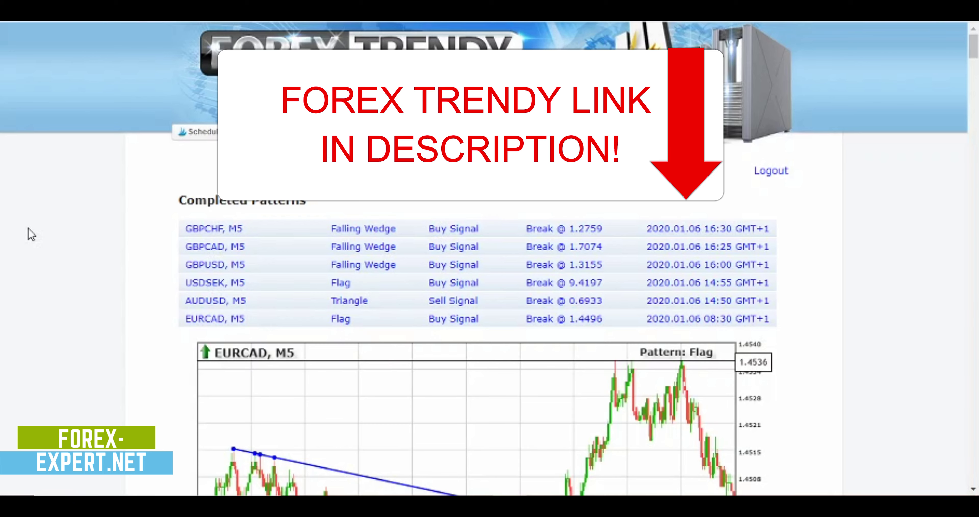
# Scroll down through the Completed Patterns table and back up to its top.
pyautogui.scroll(-2, 79, 289)
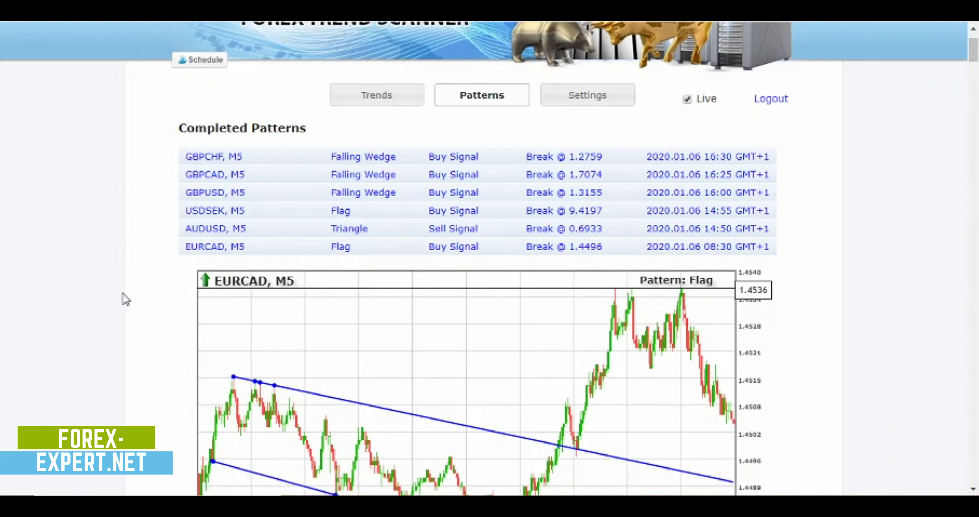
pyautogui.scroll(-2, 127, 299)
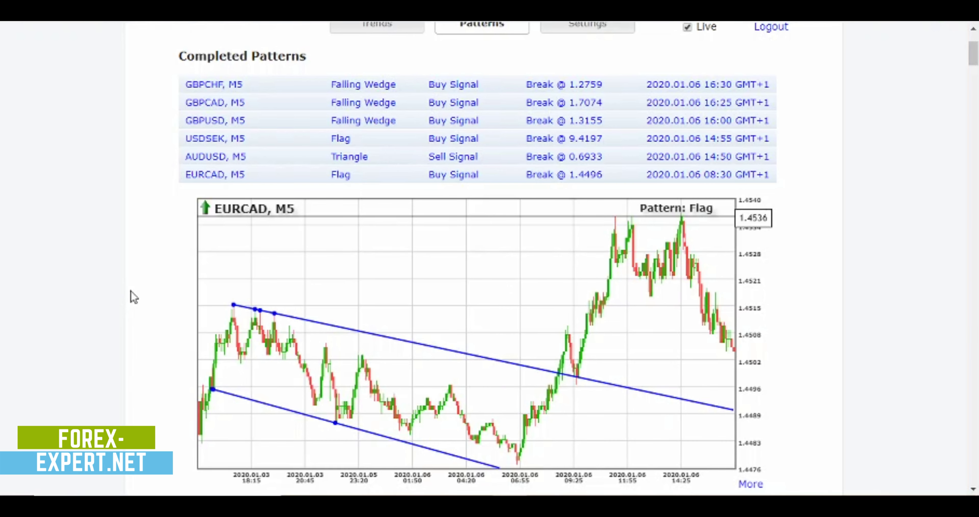
pyautogui.scroll(2, 149, 301)
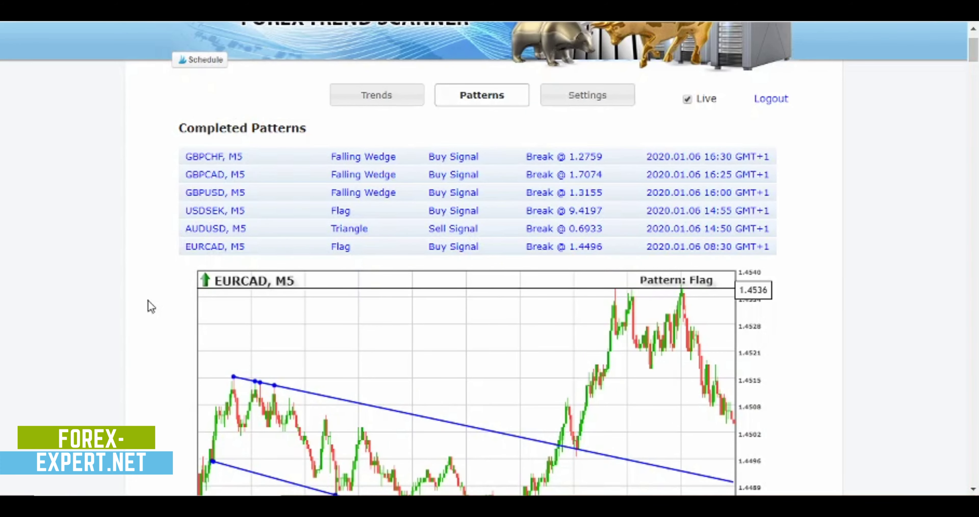
pyautogui.scroll(2, 146, 299)
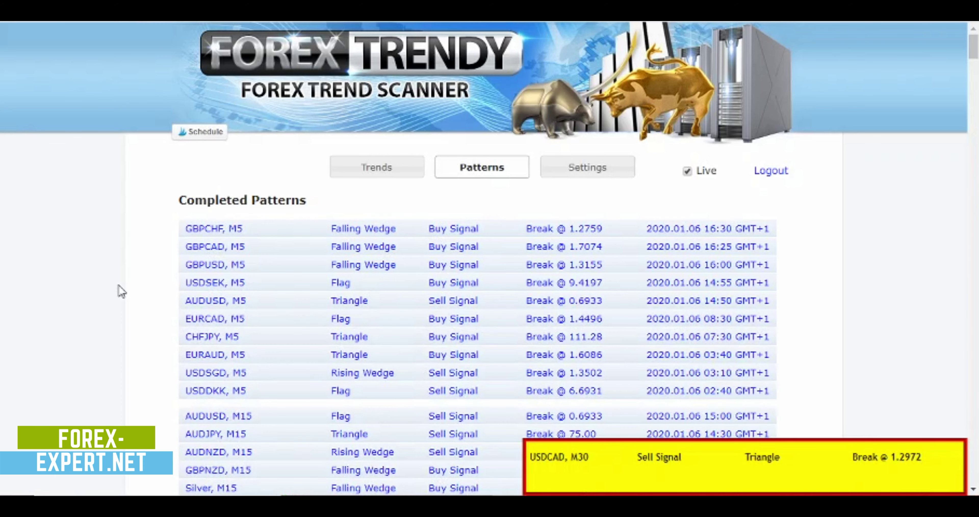
# Dismiss the USDCAD M30 alert and browser notification, then load the EURCAD M5 flag chart.
pyautogui.click(619, 469)
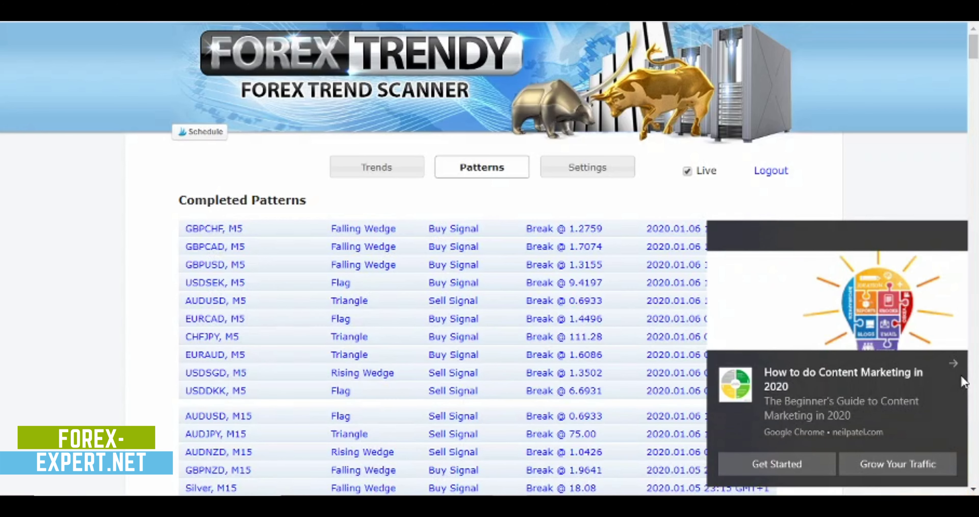
pyautogui.click(954, 364)
pyautogui.click(190, 319)
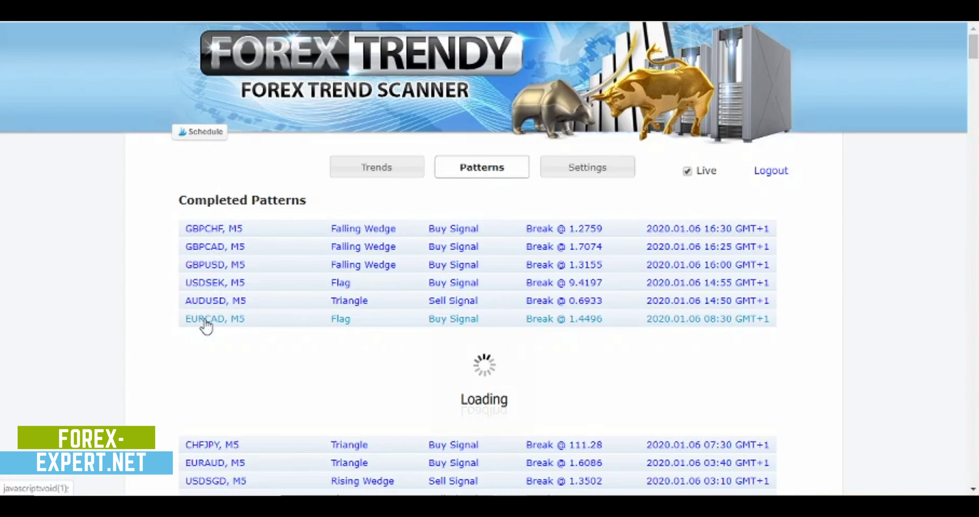
pyautogui.scroll(-2, 132, 332)
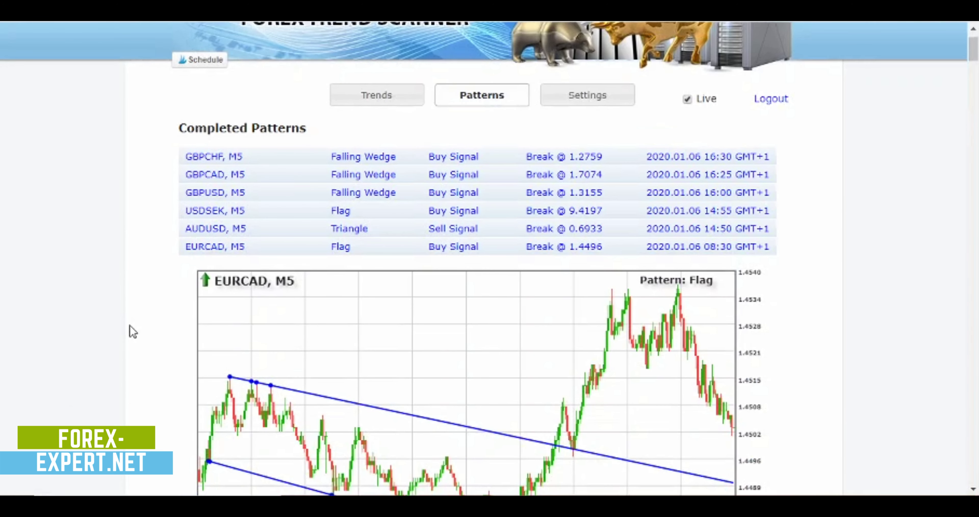
pyautogui.scroll(2, 132, 331)
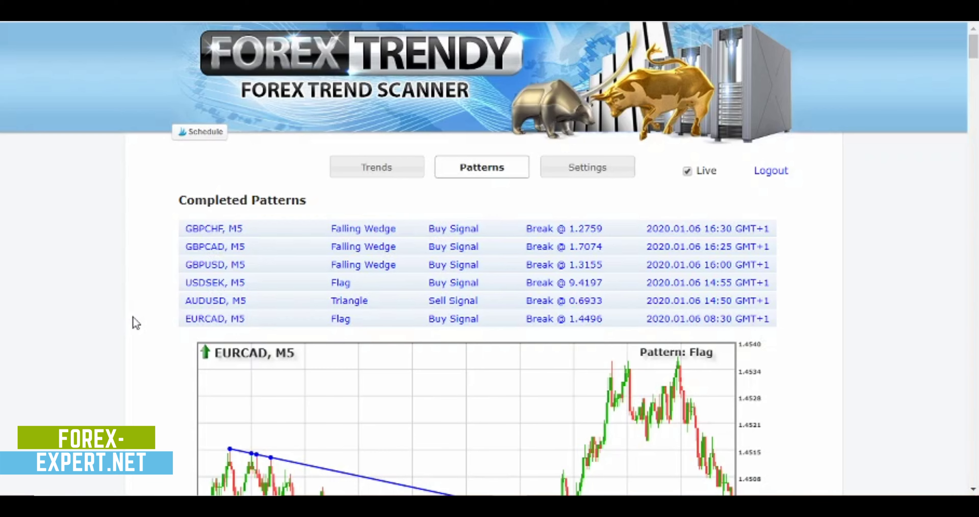
pyautogui.scroll(-2, 133, 317)
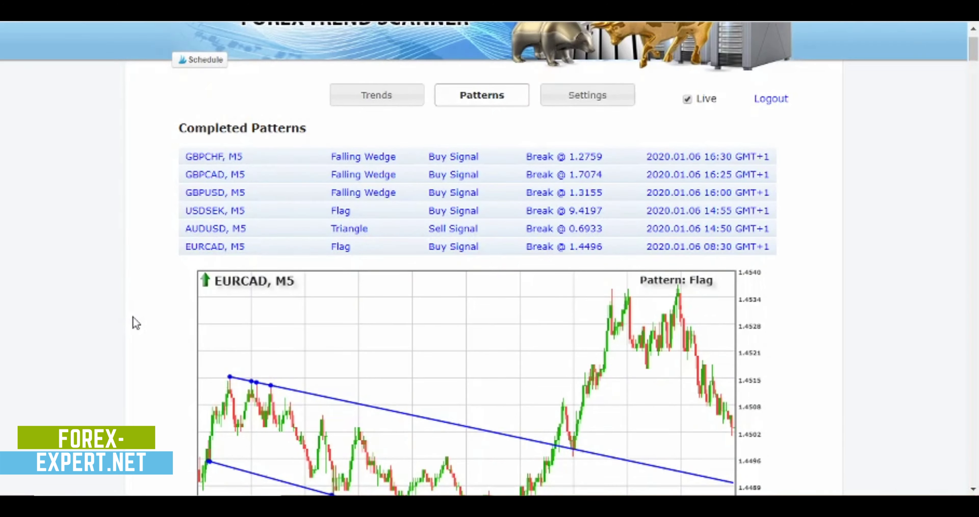
pyautogui.scroll(-2, 136, 323)
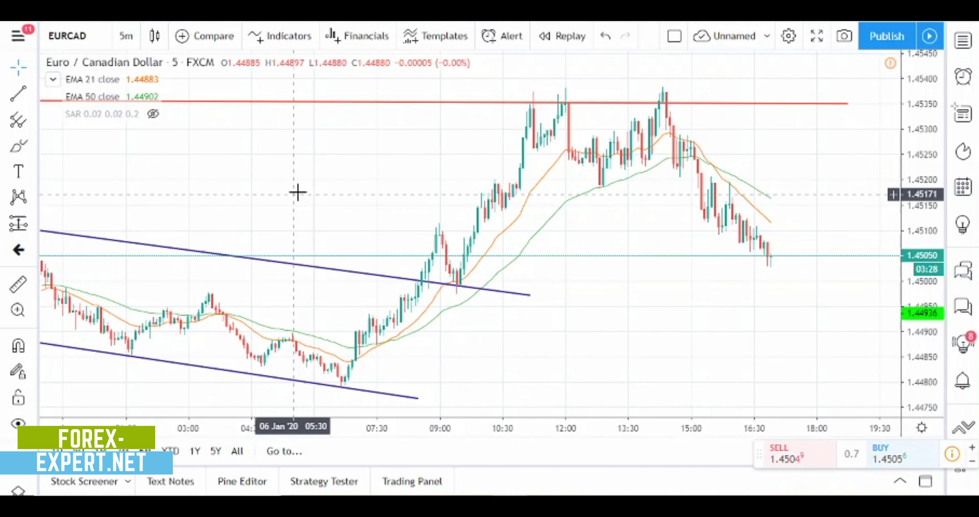
# Switch the EURCAD chart to 15-minute candles.
pyautogui.scroll(-1, 298, 192)
pyautogui.scroll(-2, 301, 192)
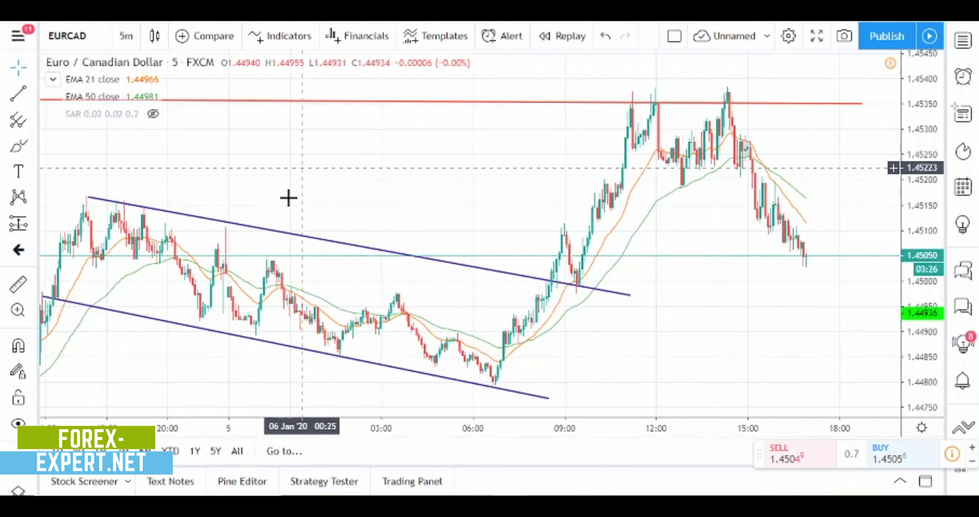
pyautogui.scroll(1, 348, 136)
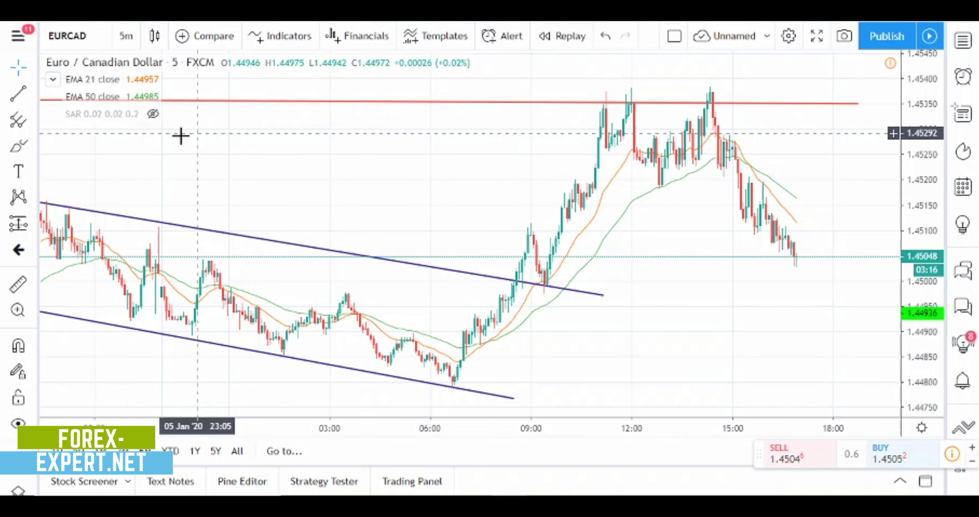
pyautogui.click(125, 37)
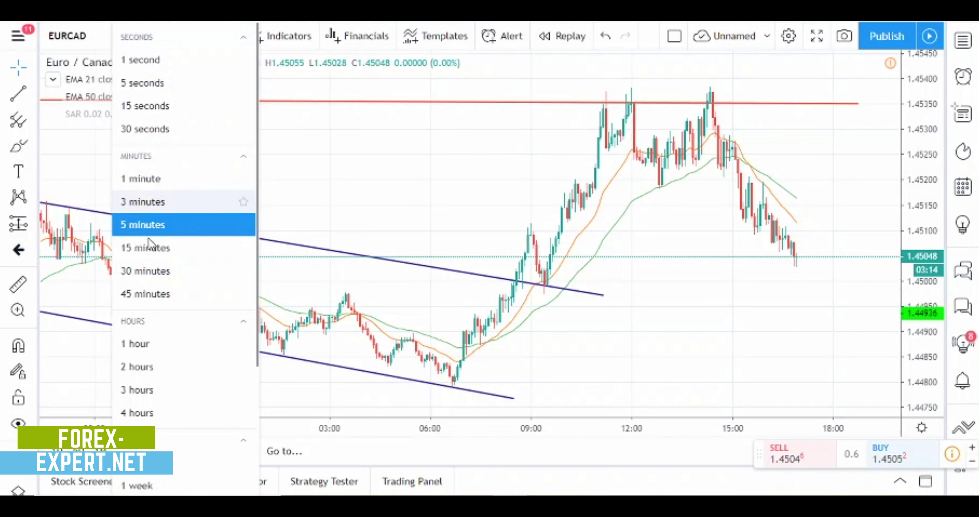
pyautogui.click(146, 249)
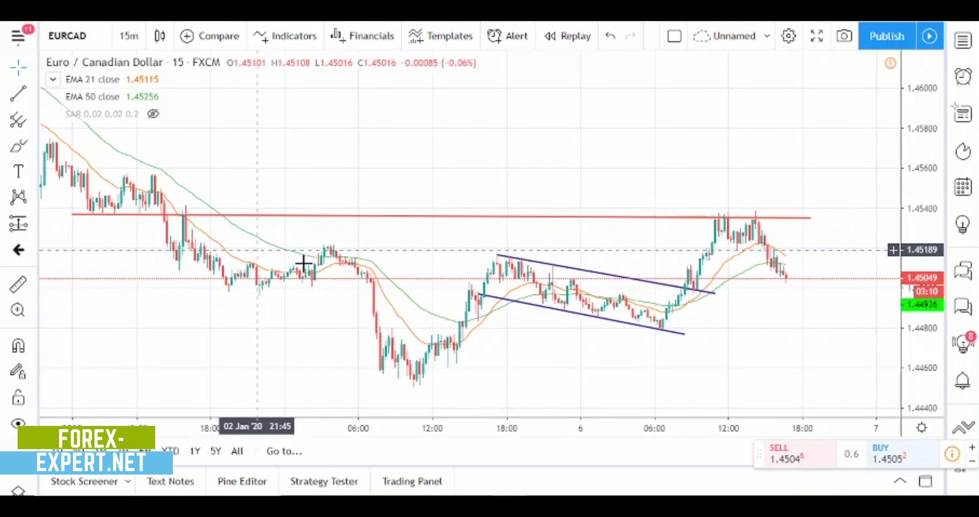
# Pan back to earlier EURCAD history and check the red resistance line near 1.4535.
pyautogui.scroll(1, 303, 264)
pyautogui.moveTo(262, 231); pyautogui.dragTo(301, 237)
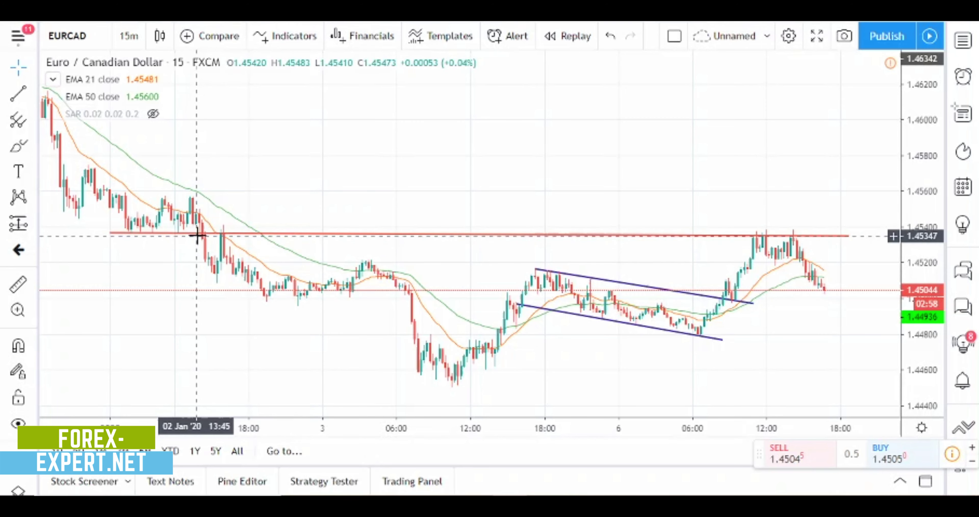
pyautogui.click(195, 235)
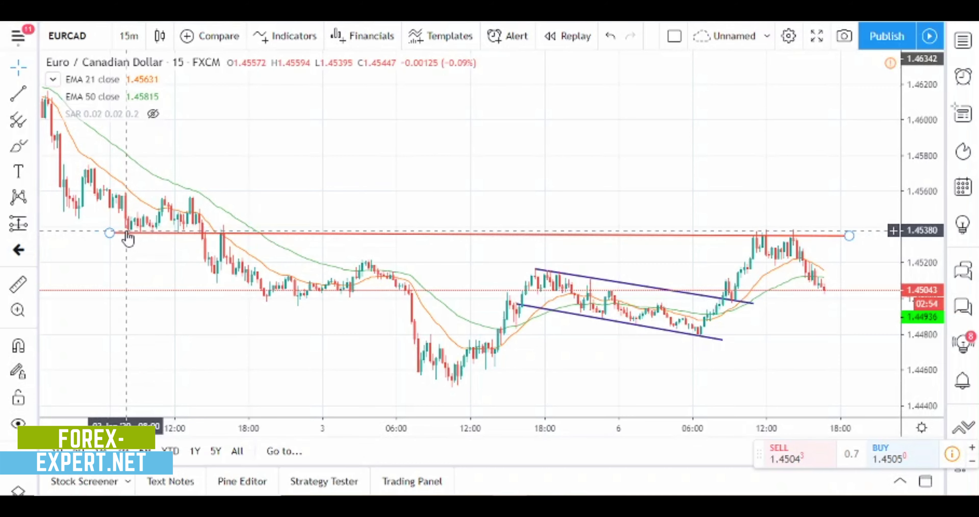
pyautogui.click(109, 344)
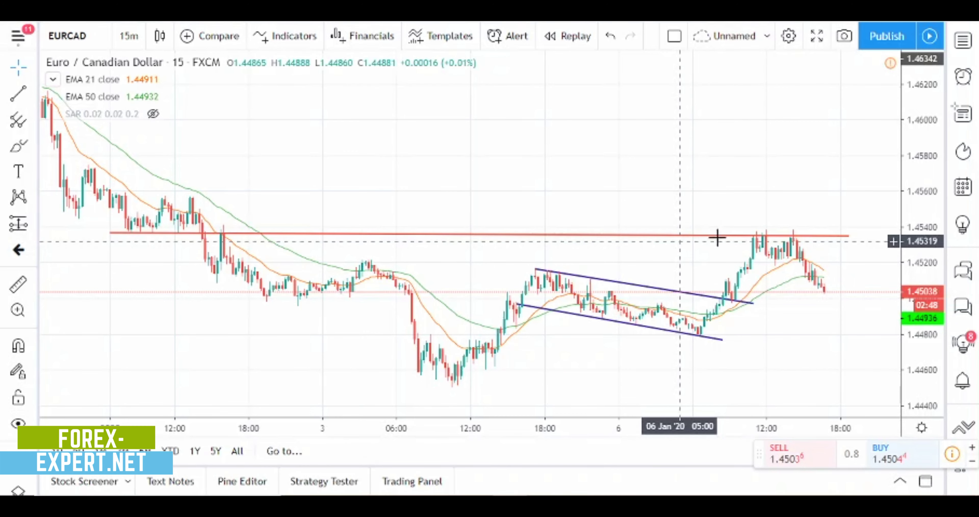
# Change the EURCAD chart to 30-minute candles and zoom the time axis.
pyautogui.click(129, 37)
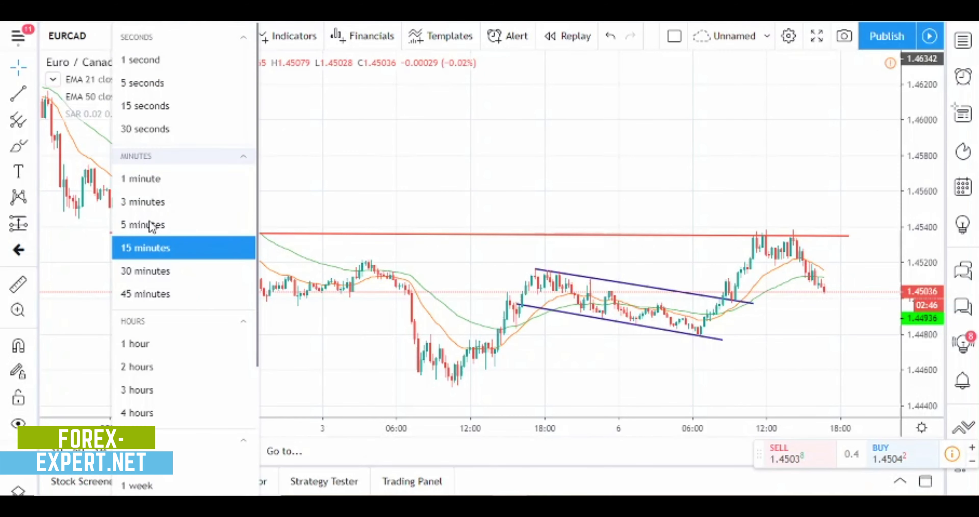
pyautogui.click(158, 271)
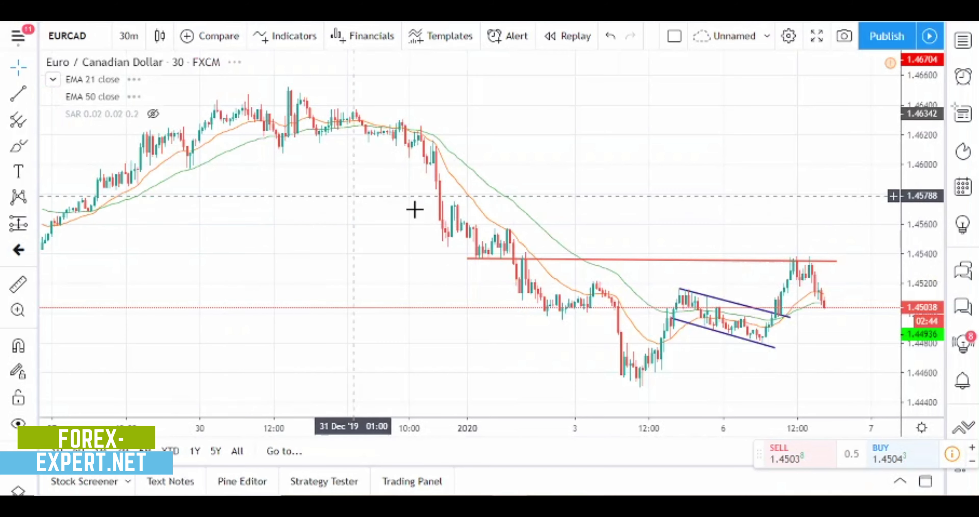
pyautogui.scroll(2, 387, 251)
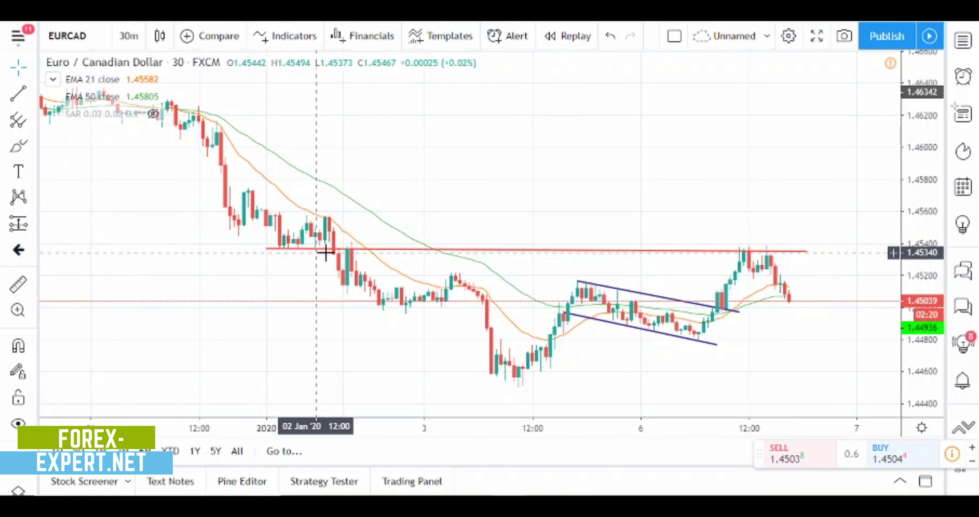
pyautogui.scroll(2, 447, 207)
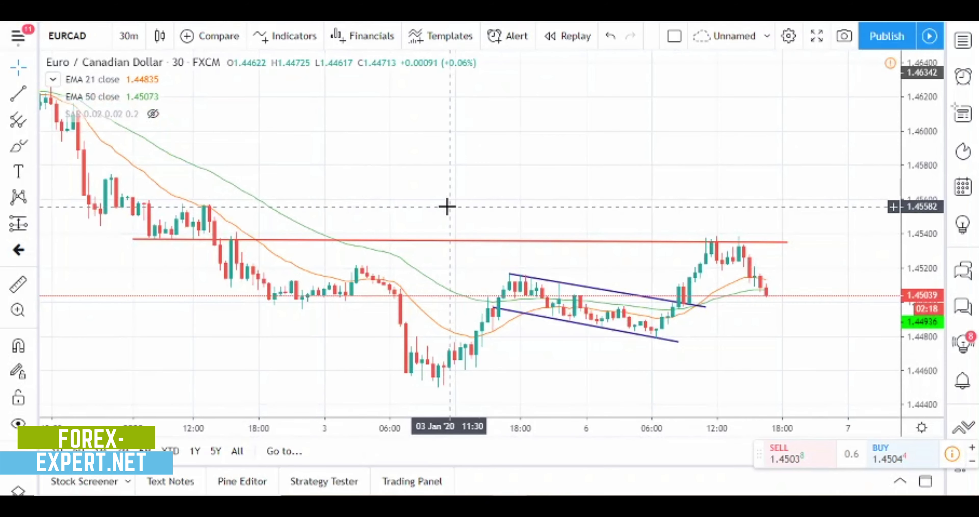
pyautogui.scroll(1, 447, 206)
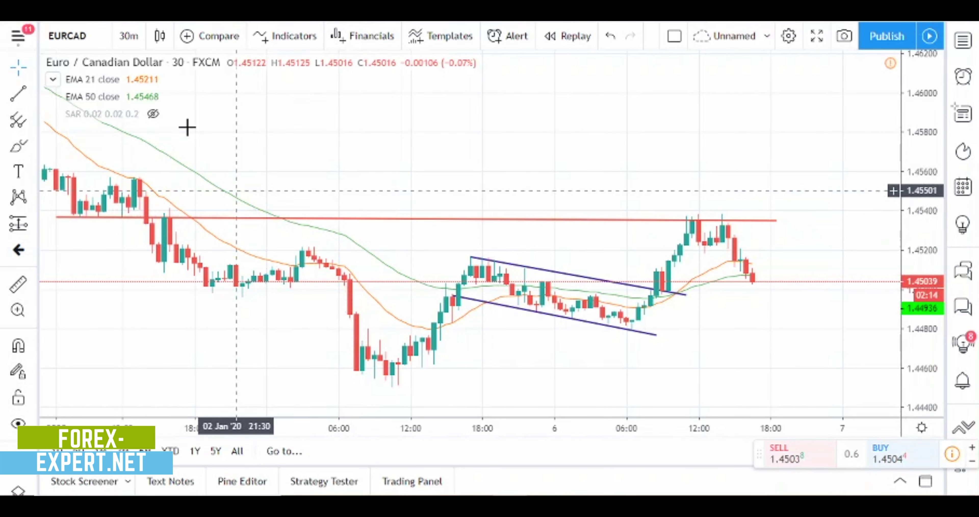
pyautogui.click(129, 36)
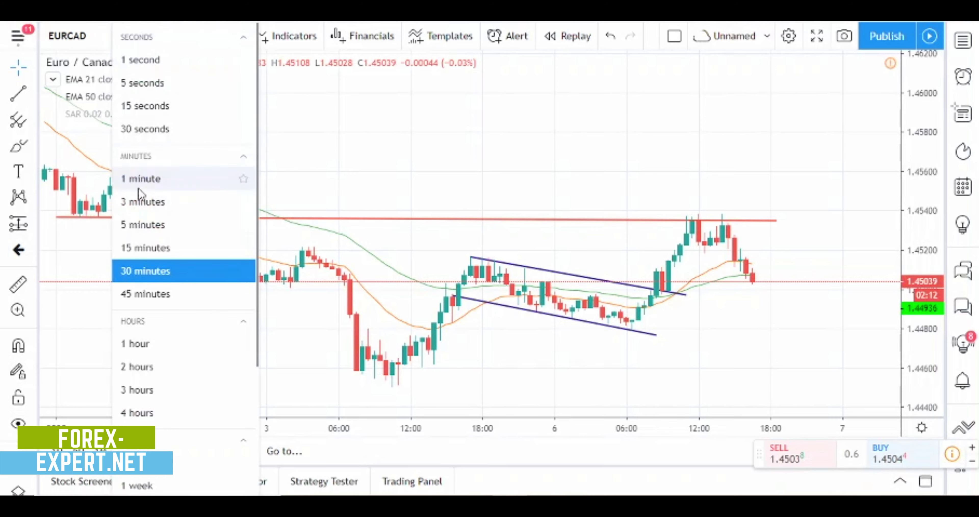
pyautogui.click(143, 227)
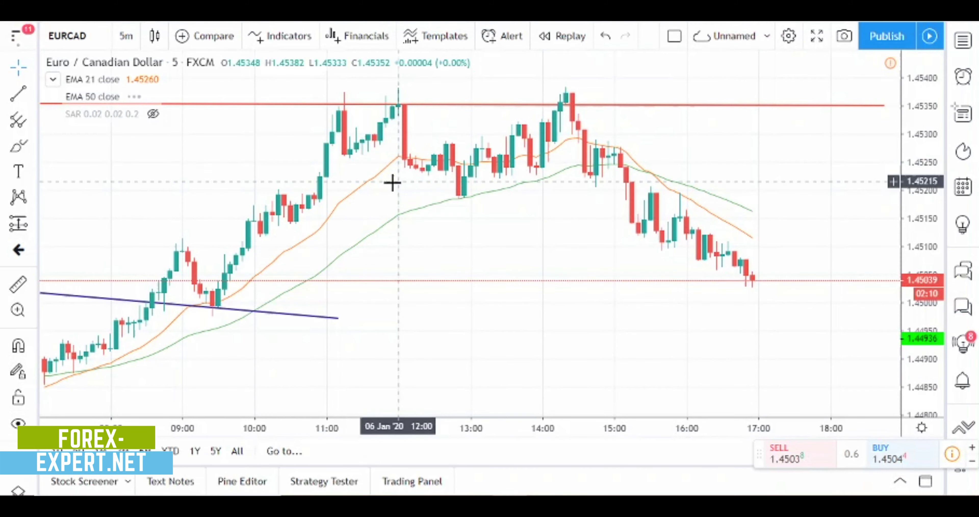
pyautogui.scroll(-5, 388, 188)
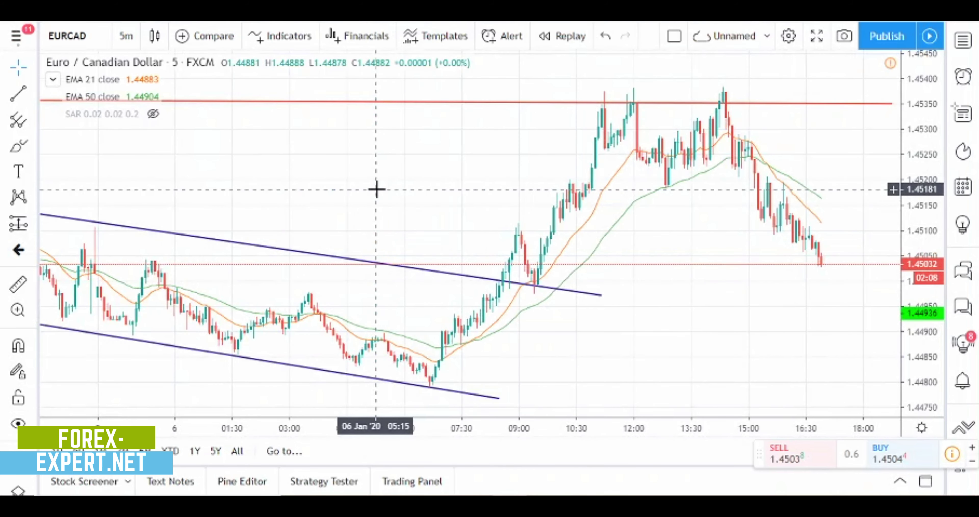
pyautogui.scroll(1, 474, 187)
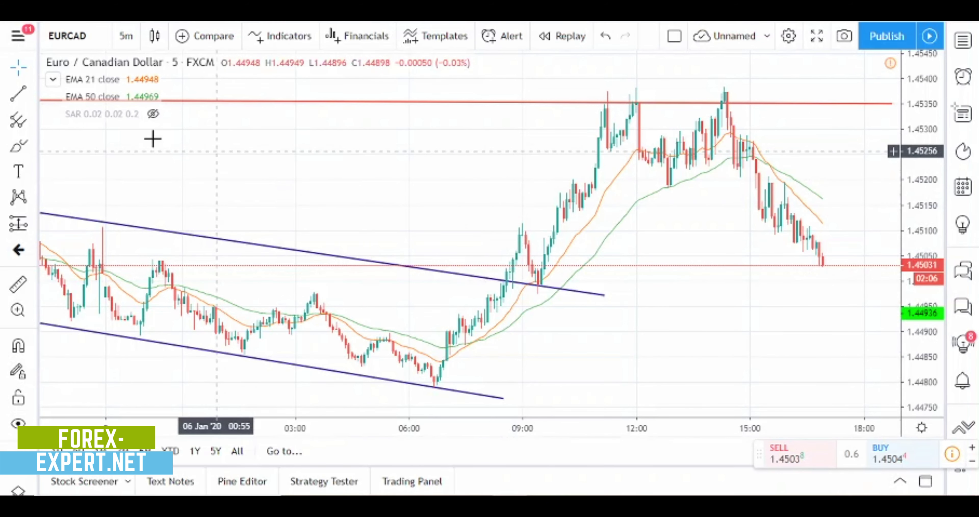
pyautogui.click(17, 287)
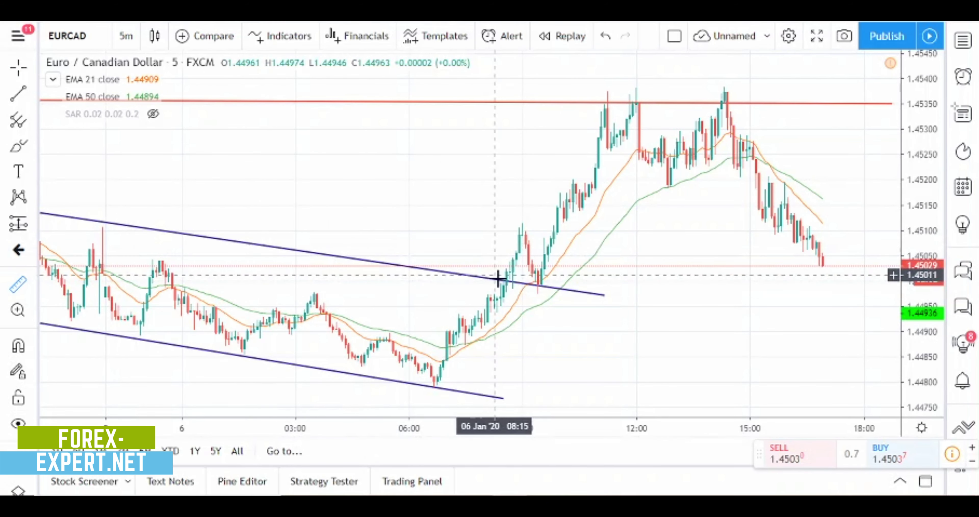
pyautogui.click(497, 281)
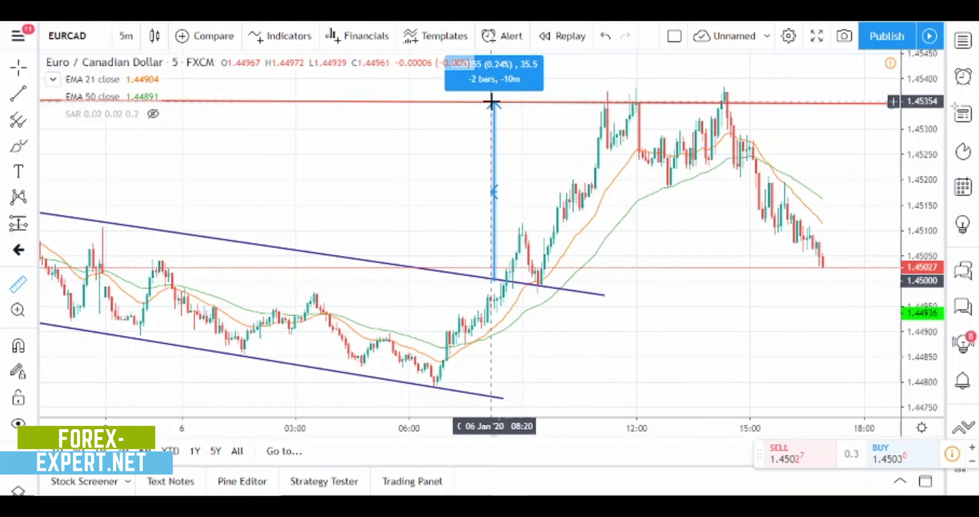
pyautogui.click(491, 102)
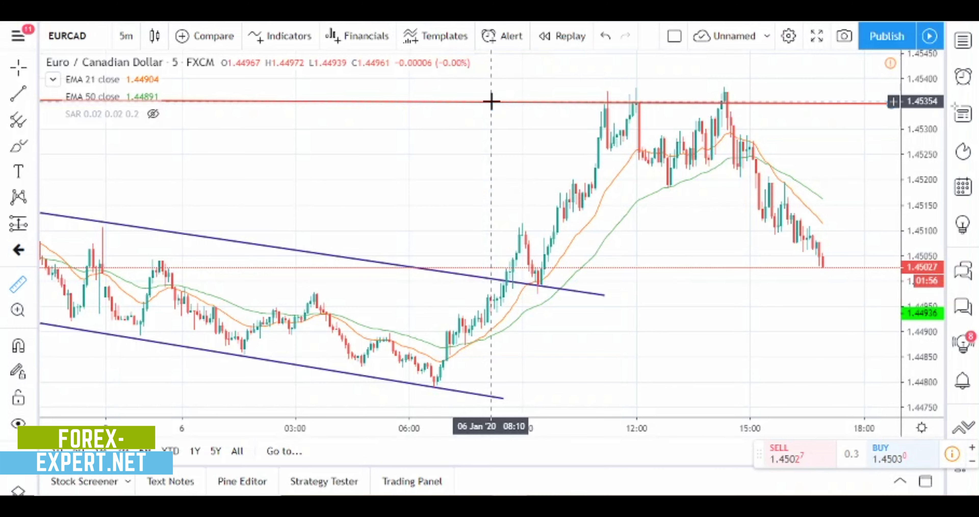
pyautogui.scroll(-2, 522, 214)
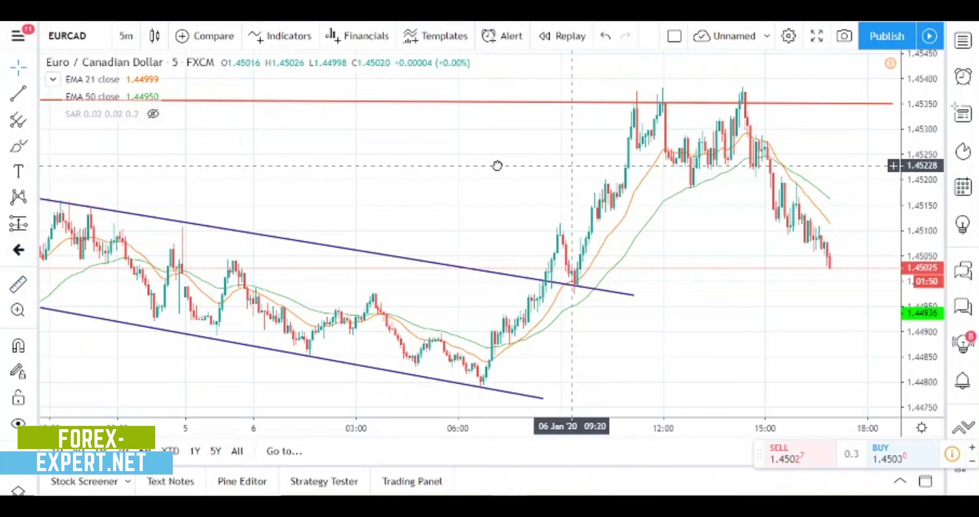
pyautogui.moveTo(498, 165); pyautogui.dragTo(416, 166)
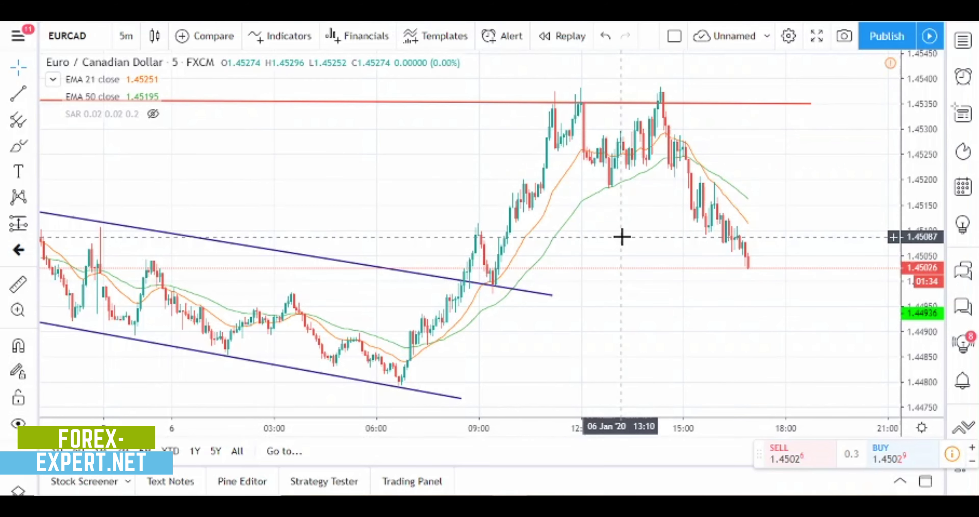
pyautogui.moveTo(622, 236); pyautogui.dragTo(559, 240)
pyautogui.moveTo(633, 150); pyautogui.dragTo(592, 141)
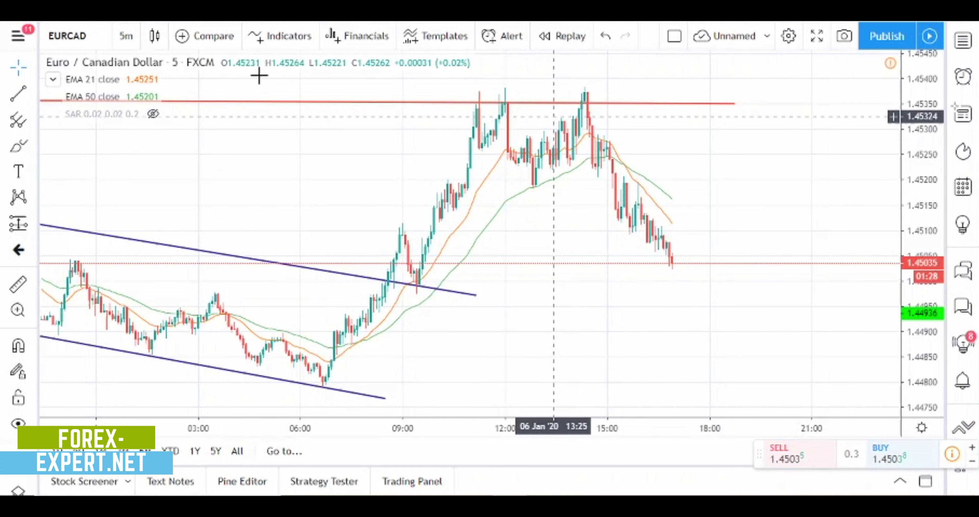
pyautogui.click(23, 286)
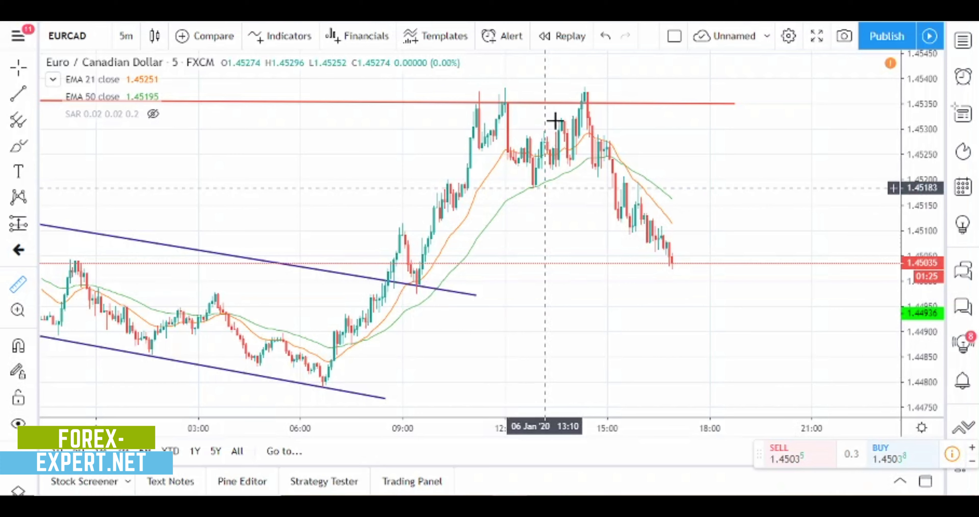
pyautogui.click(613, 102)
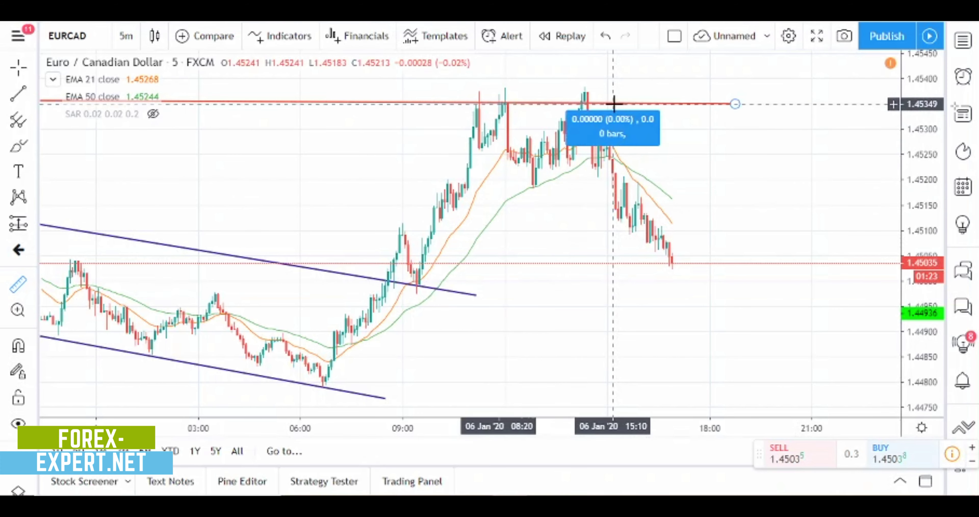
pyautogui.click(629, 271)
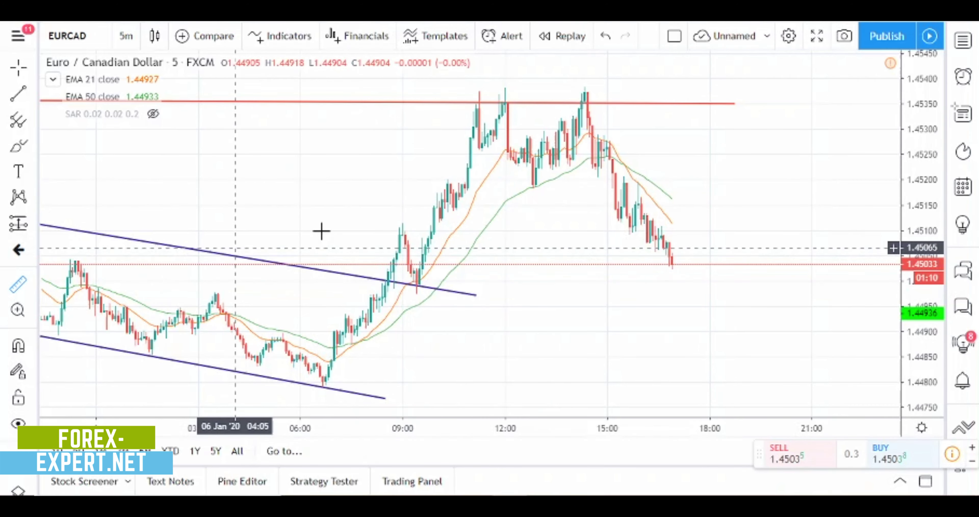
pyautogui.scroll(-1, 323, 225)
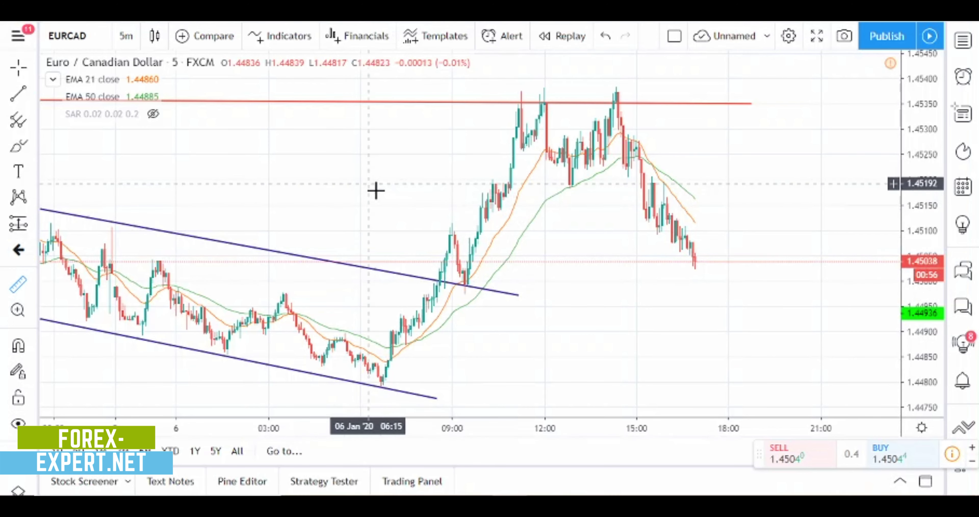
pyautogui.scroll(1, 349, 201)
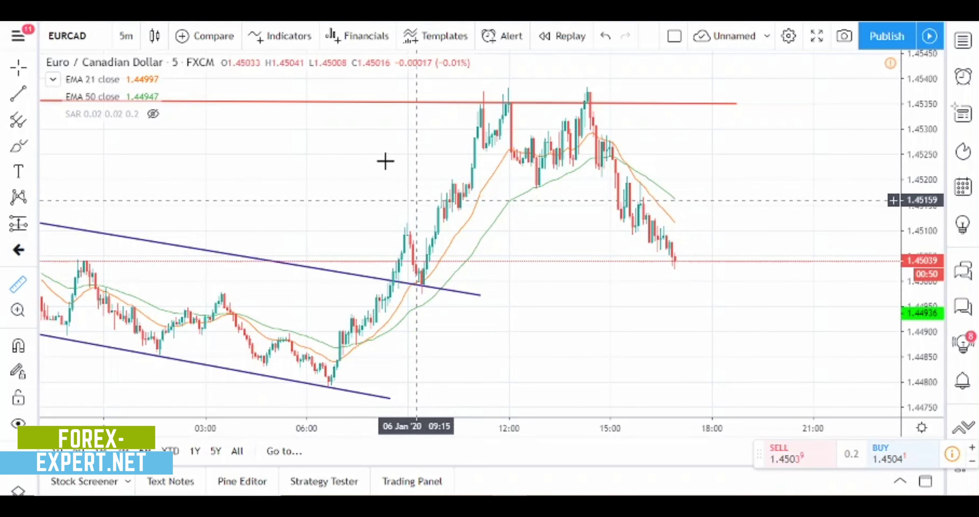
pyautogui.scroll(-4, 359, 176)
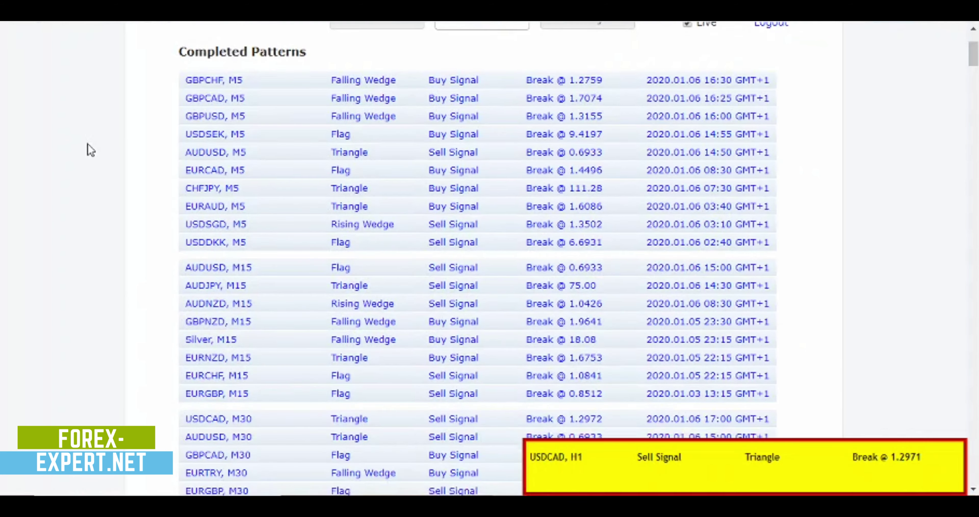
# Expand the CHFJPY M5 triangle entry and scroll to its pattern chart and Fibonacci targets.
pyautogui.scroll(-2, 91, 149)
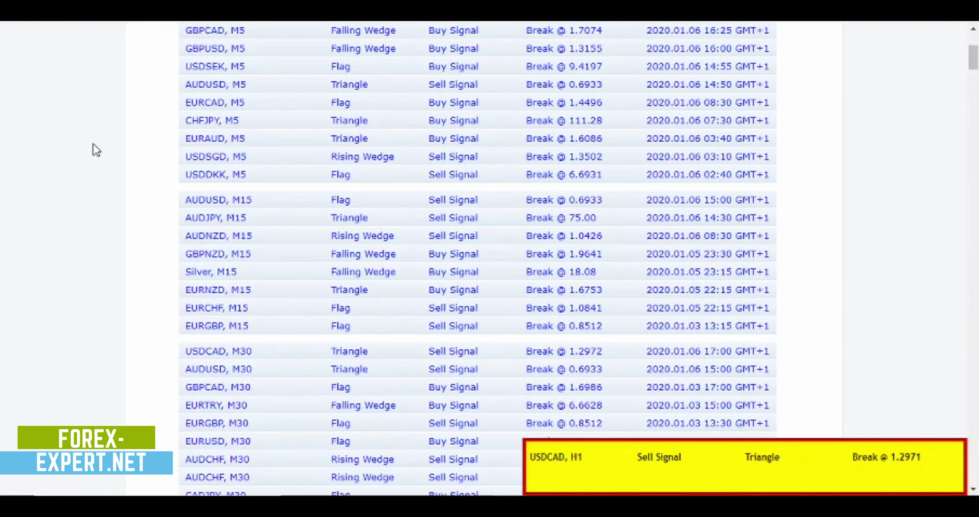
pyautogui.scroll(2, 110, 179)
pyautogui.click(218, 193)
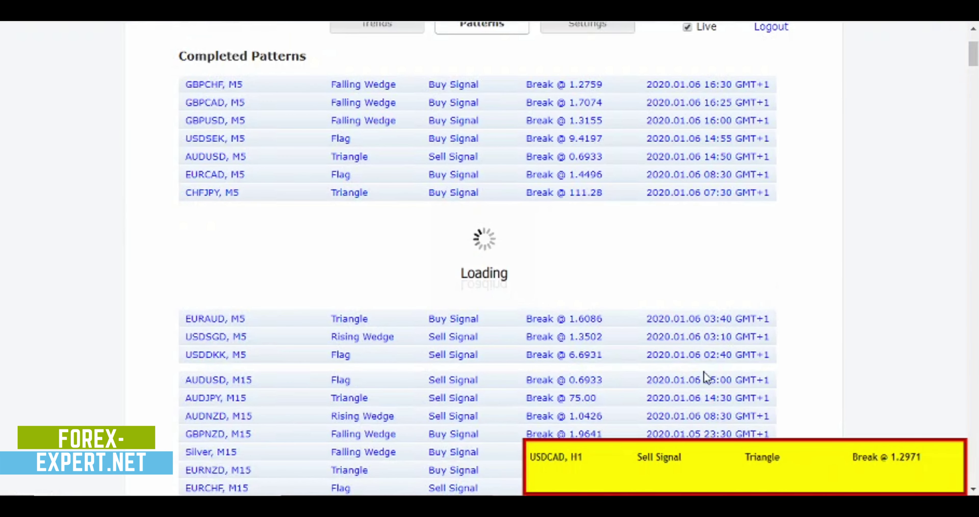
pyautogui.scroll(-4, 30, 229)
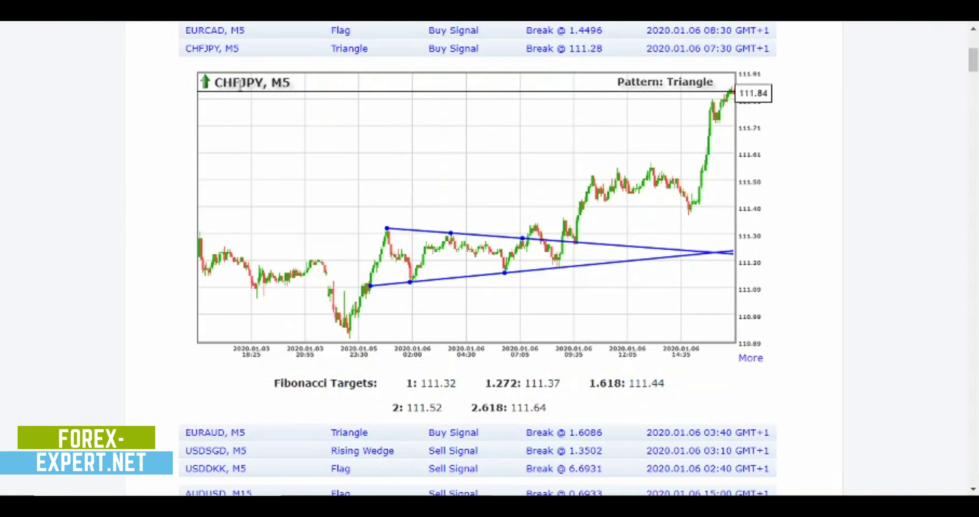
pyautogui.scroll(2, 317, 188)
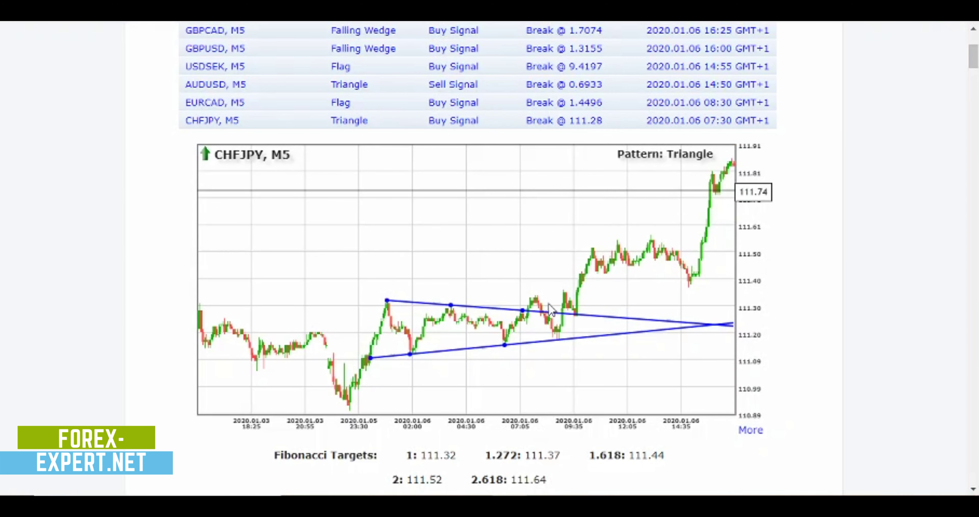
pyautogui.scroll(-2, 550, 308)
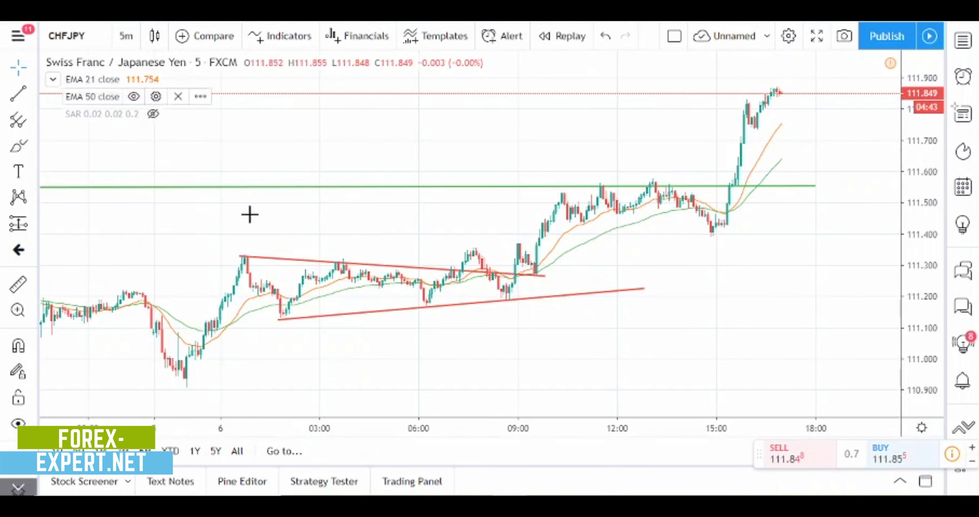
pyautogui.click(274, 186)
pyautogui.scroll(3, 382, 202)
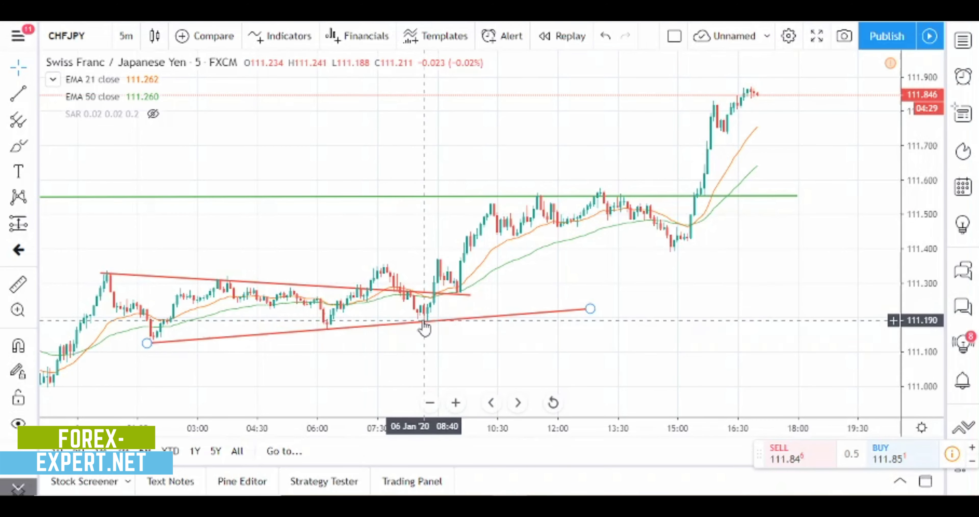
pyautogui.click(422, 312)
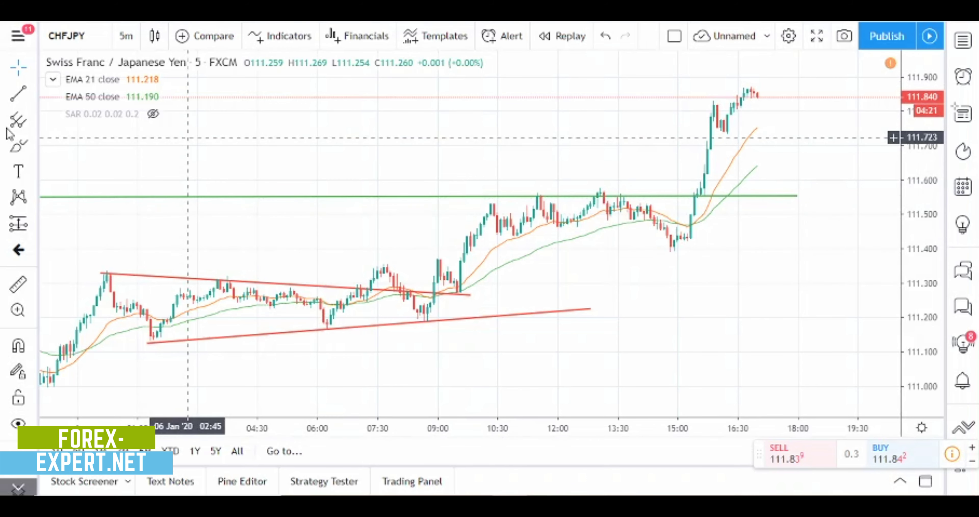
pyautogui.click(18, 283)
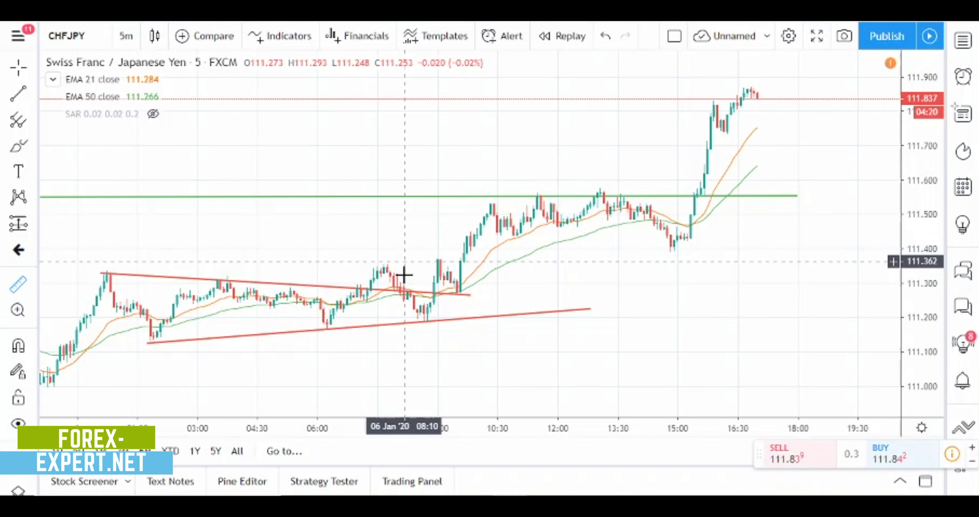
pyautogui.click(363, 289)
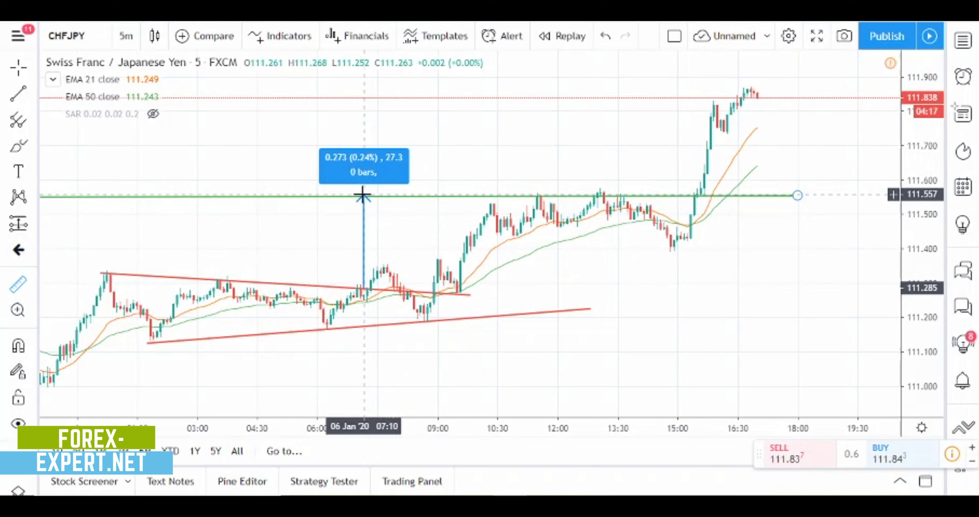
pyautogui.click(361, 196)
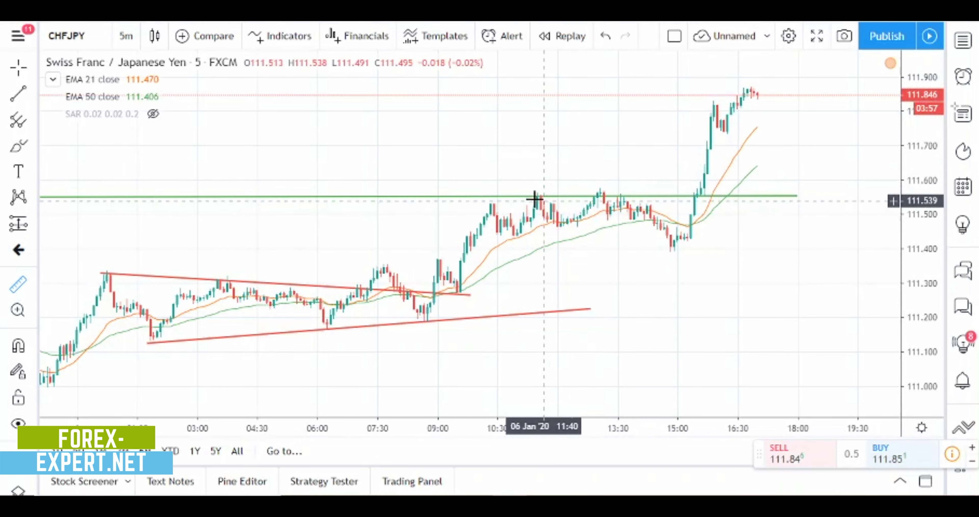
# Move the CHFJPY chart from 15-minute to 30-minute candles and zoom in.
pyautogui.click(126, 36)
pyautogui.click(146, 248)
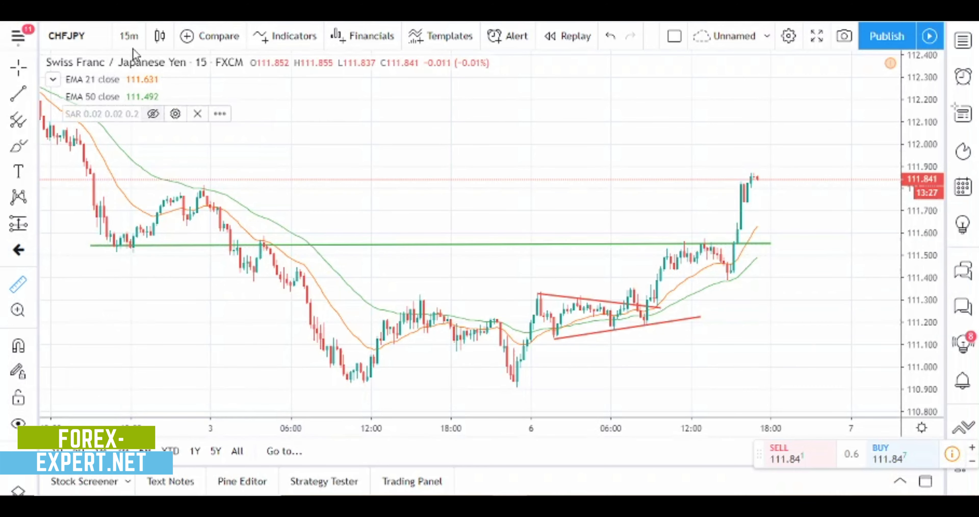
pyautogui.click(128, 35)
pyautogui.click(168, 271)
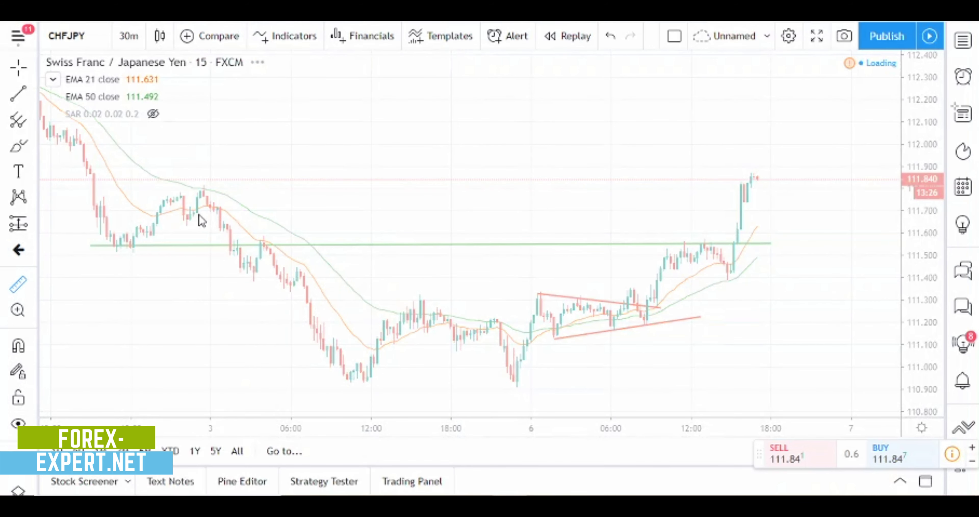
pyautogui.scroll(-1, 266, 228)
pyautogui.scroll(3, 367, 273)
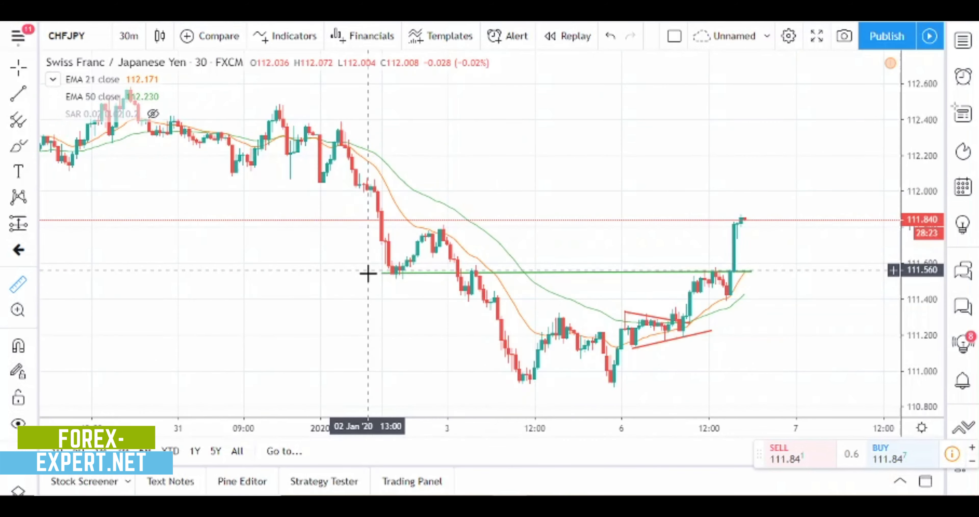
pyautogui.scroll(1, 373, 289)
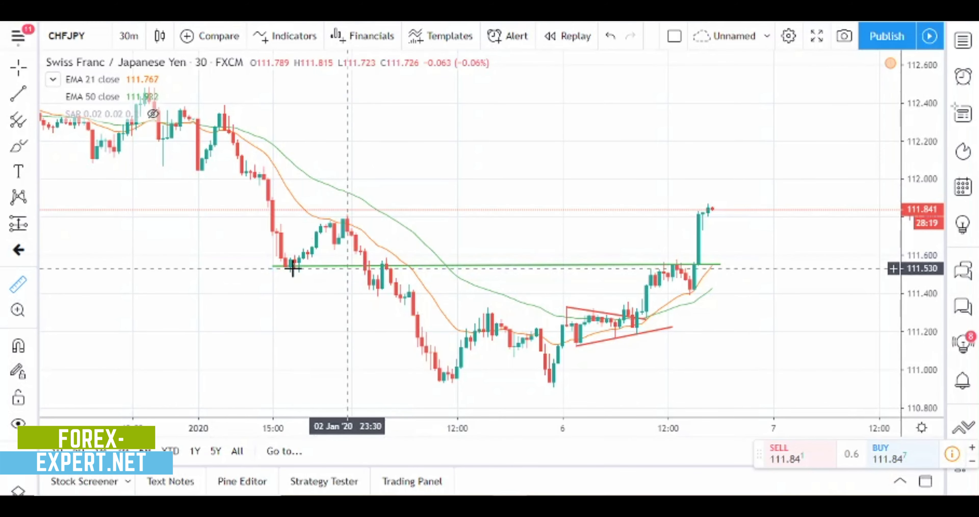
pyautogui.scroll(1, 309, 306)
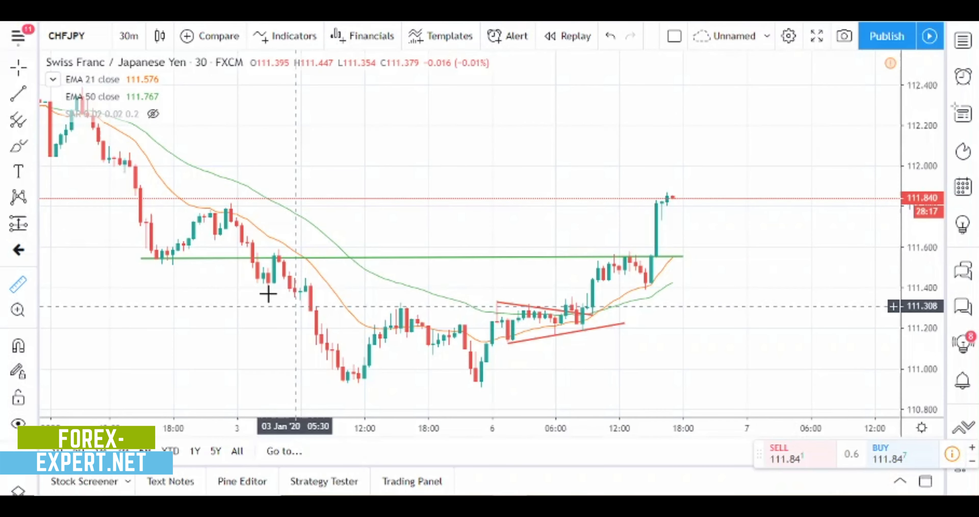
pyautogui.click(129, 36)
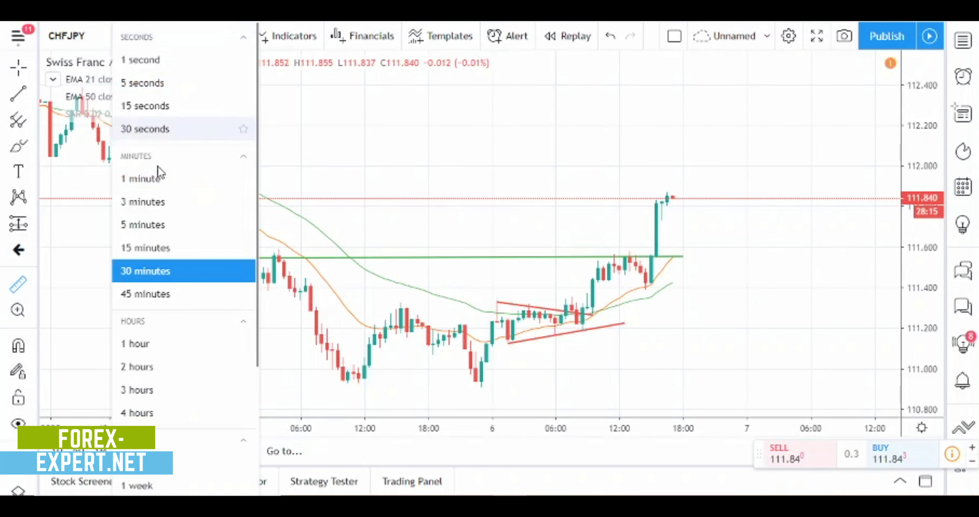
# Switch the CHFJPY chart to 5-minute candles and zoom around the triangle breakout.
pyautogui.click(164, 225)
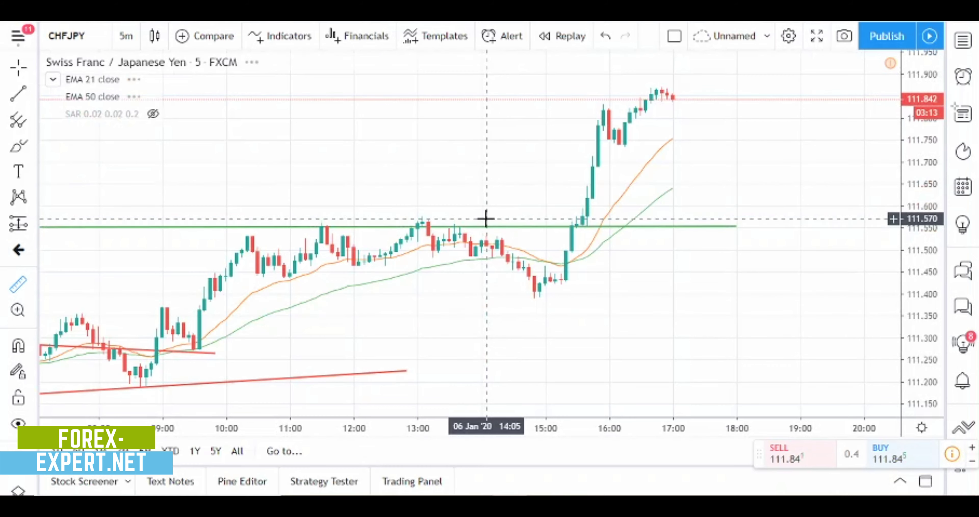
pyautogui.scroll(-2, 482, 224)
pyautogui.scroll(-2, 478, 224)
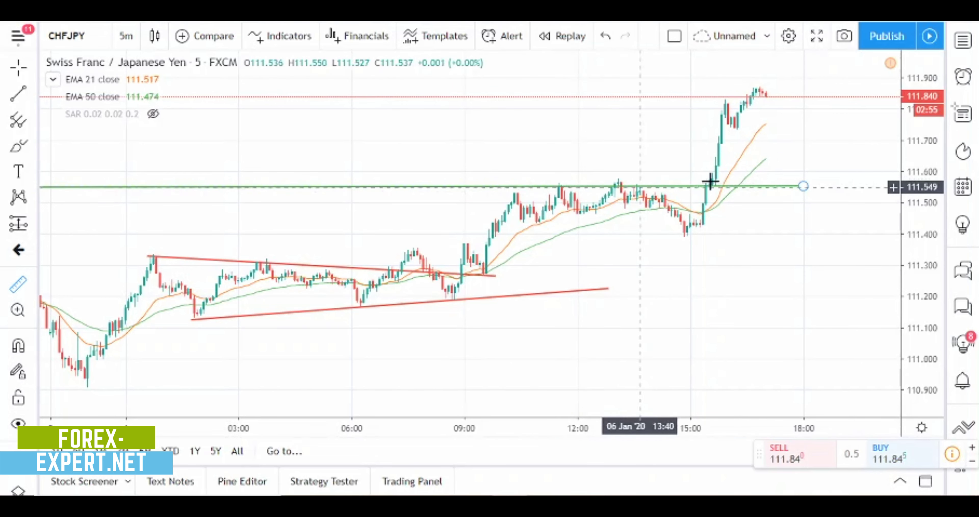
pyautogui.scroll(1, 684, 183)
pyautogui.scroll(1, 624, 177)
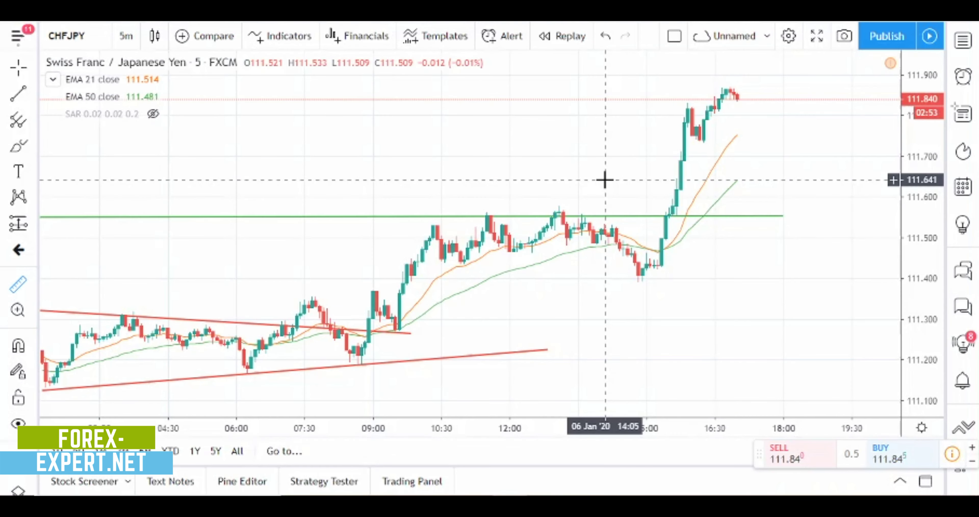
pyautogui.scroll(-1, 604, 178)
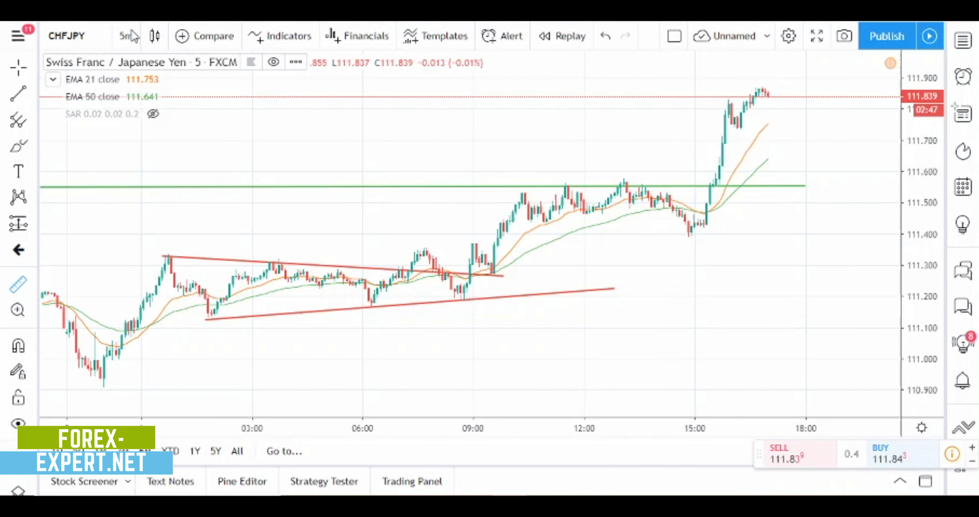
# Go through 15-minute candles back to 30-minute, zoomed out to late December.
pyautogui.click(126, 36)
pyautogui.click(157, 247)
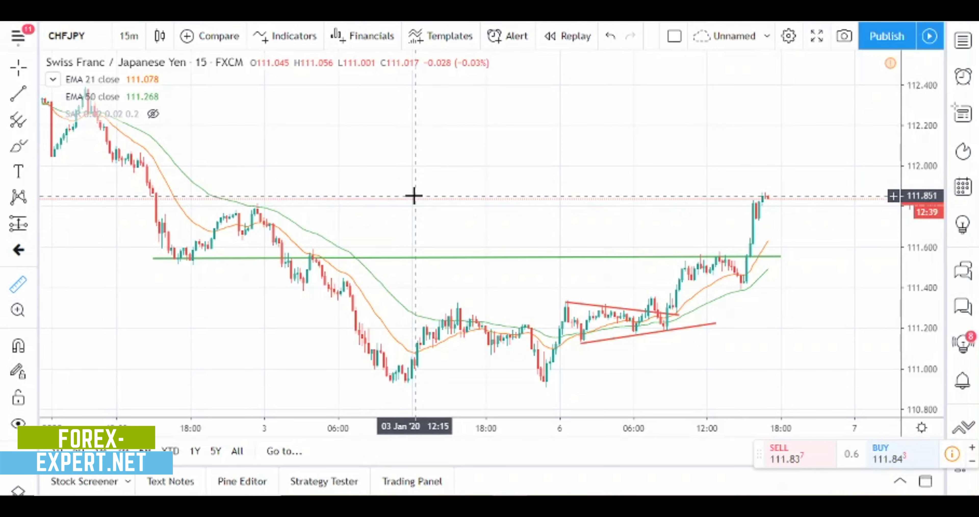
pyautogui.click(128, 36)
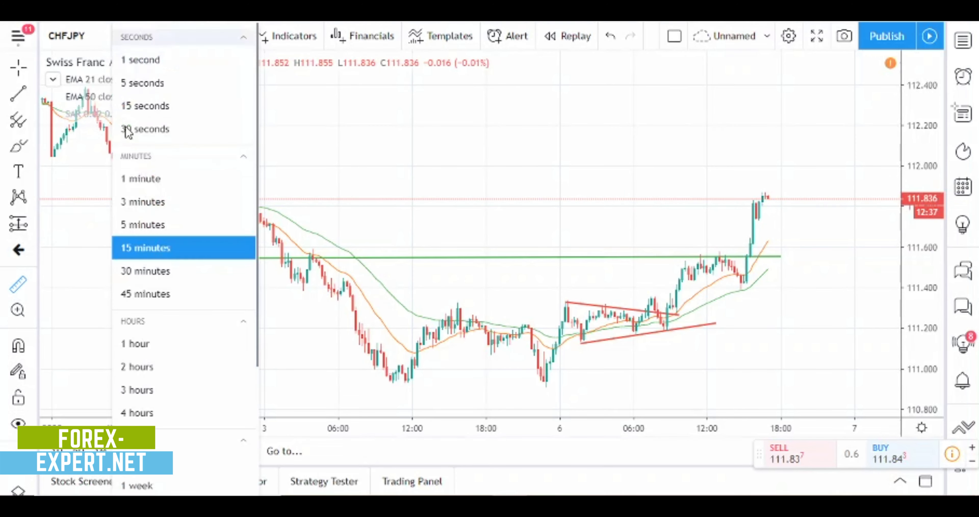
pyautogui.click(166, 271)
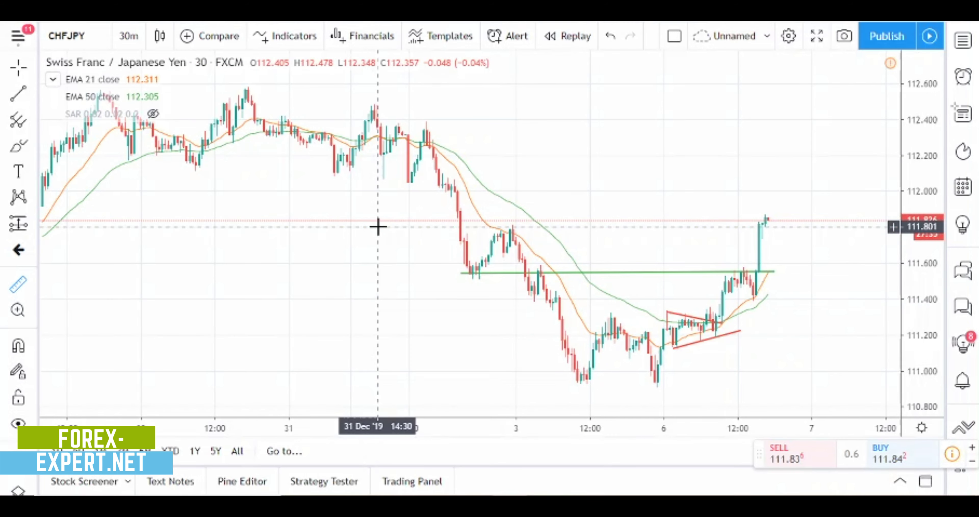
pyautogui.scroll(-2, 381, 220)
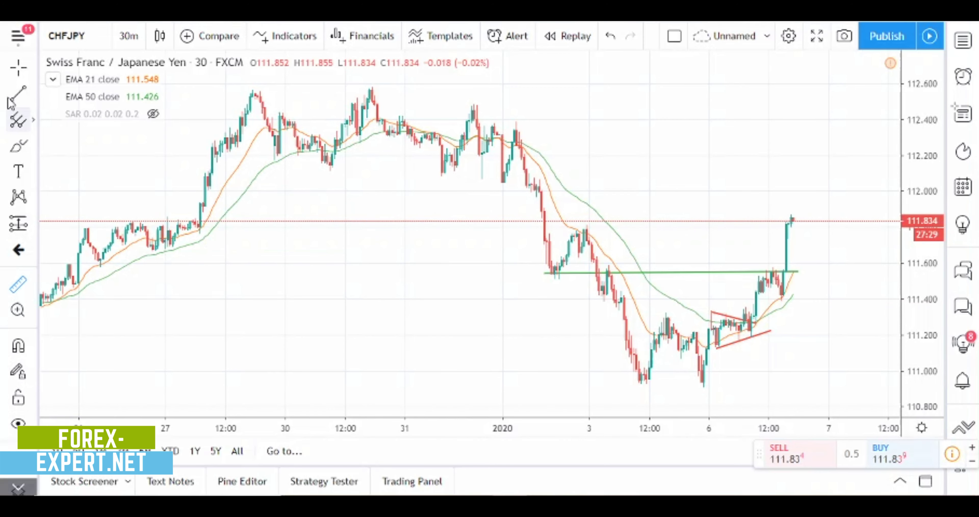
pyautogui.click(18, 93)
pyautogui.click(85, 224)
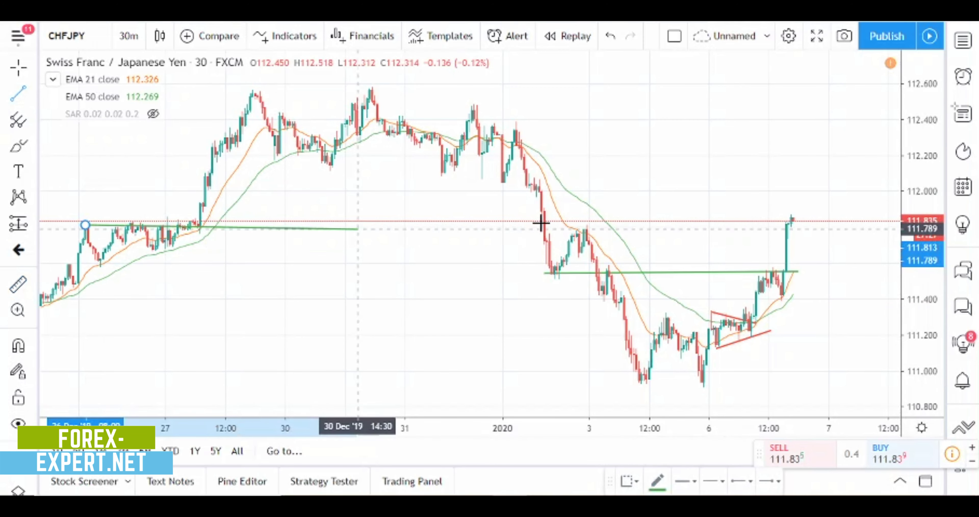
pyautogui.click(859, 223)
pyautogui.click(657, 218)
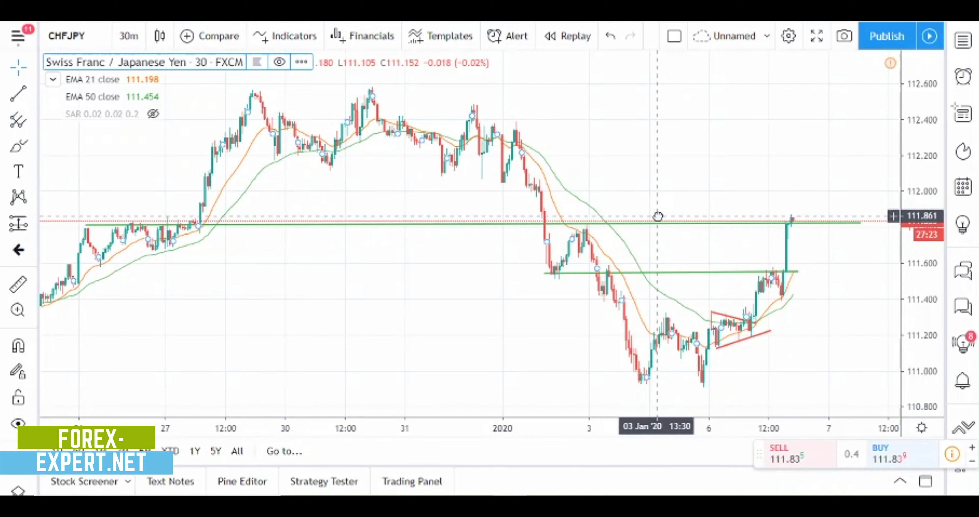
pyautogui.moveTo(658, 217); pyautogui.dragTo(655, 218)
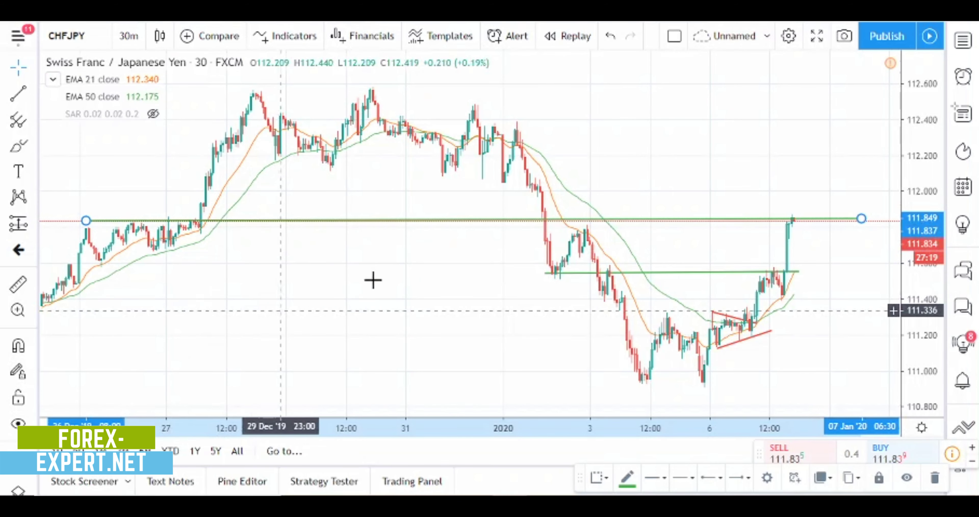
pyautogui.moveTo(218, 288)
pyautogui.mouseDown()
pyautogui.moveTo(277, 283)
pyautogui.moveTo(269, 266)
pyautogui.mouseUp()
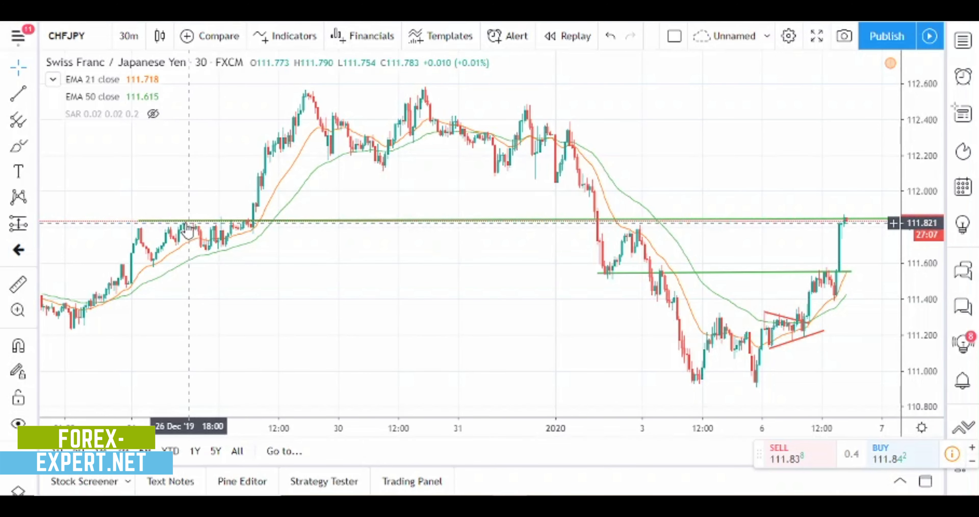
pyautogui.scroll(4, 528, 244)
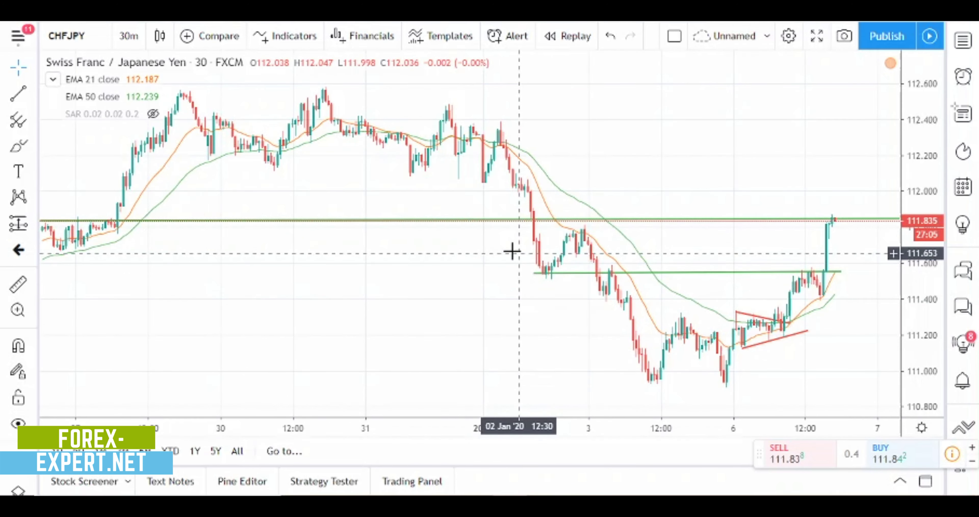
pyautogui.scroll(1, 620, 222)
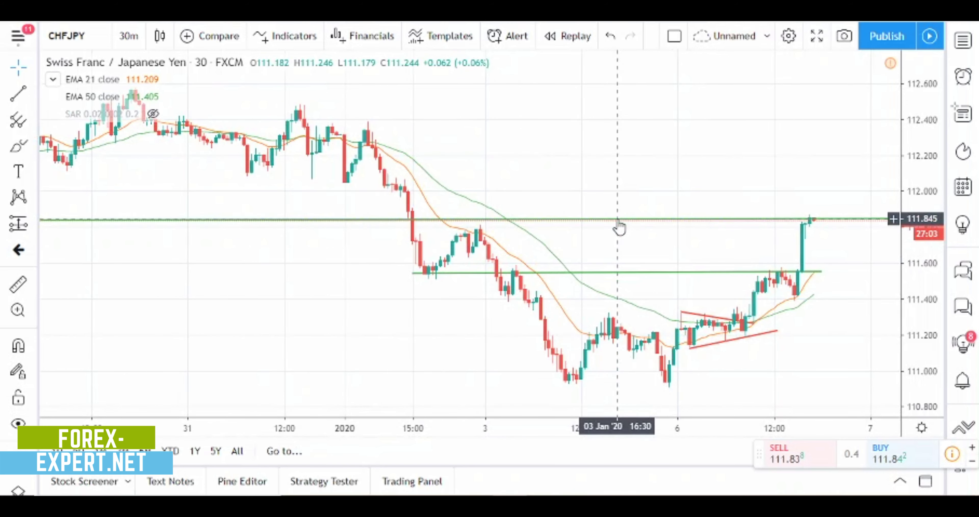
pyautogui.rightClick(620, 224)
pyautogui.click(653, 447)
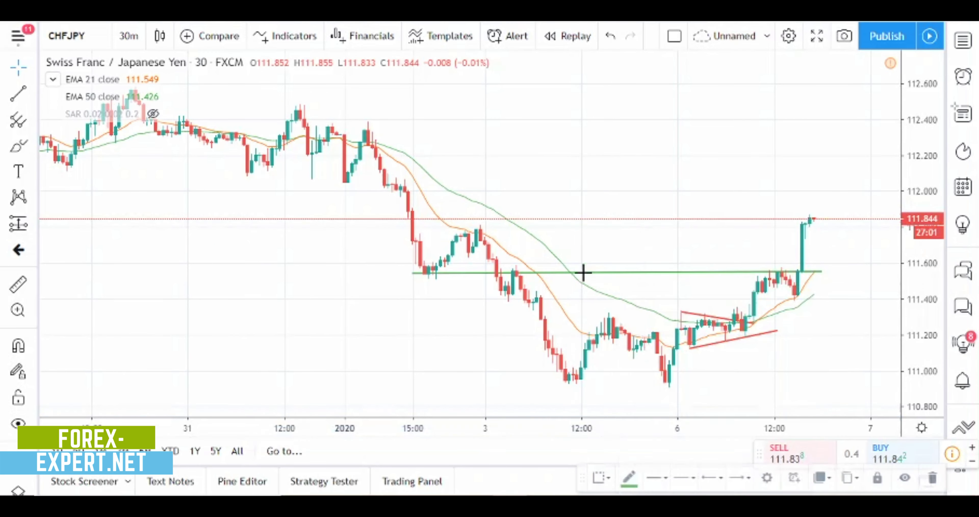
pyautogui.scroll(3, 499, 218)
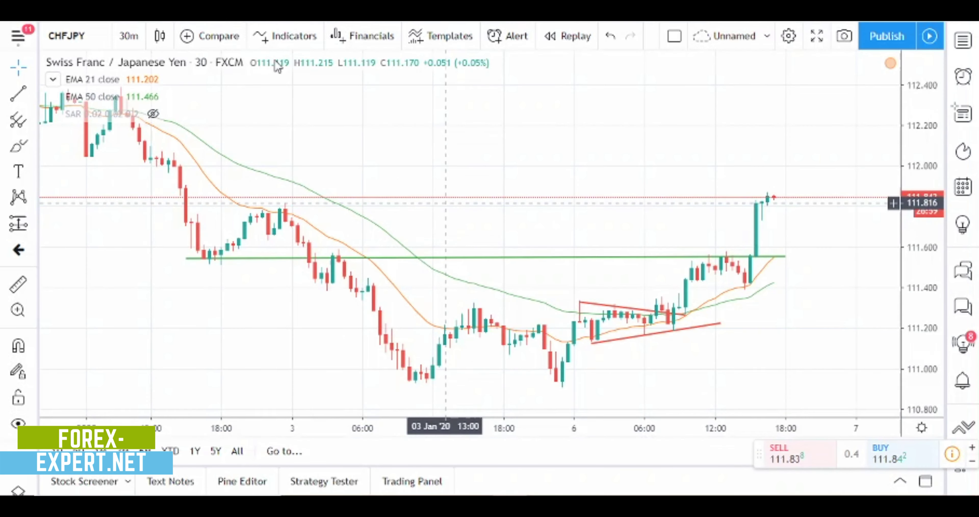
# Set the CHFJPY chart to 5-minute candles and zoom in on the breakout.
pyautogui.click(130, 36)
pyautogui.click(162, 224)
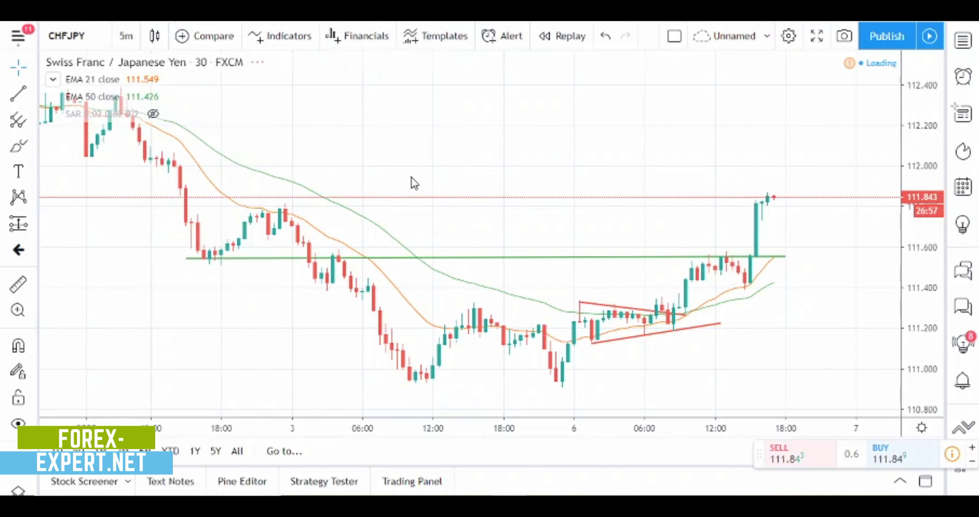
pyautogui.scroll(-6, 415, 219)
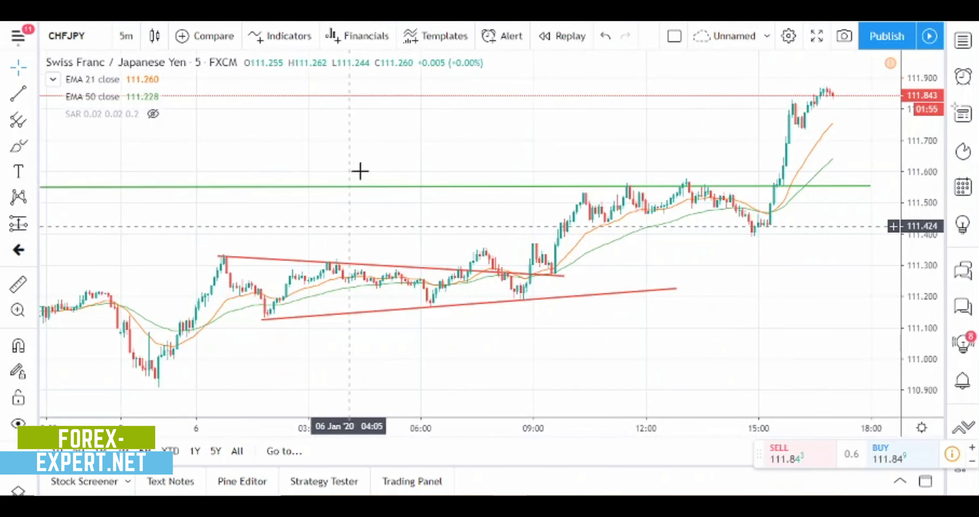
pyautogui.scroll(2, 480, 162)
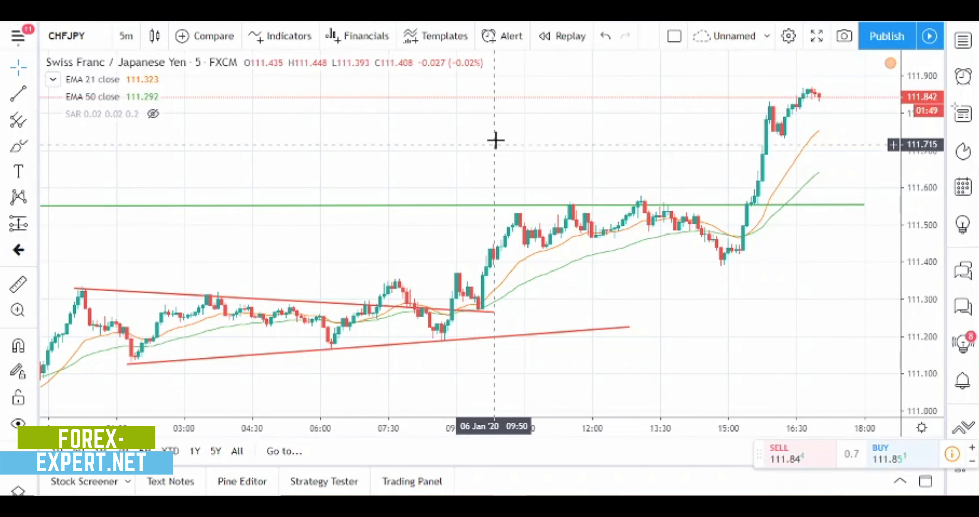
pyautogui.scroll(2, 496, 163)
pyautogui.scroll(-3, 394, 240)
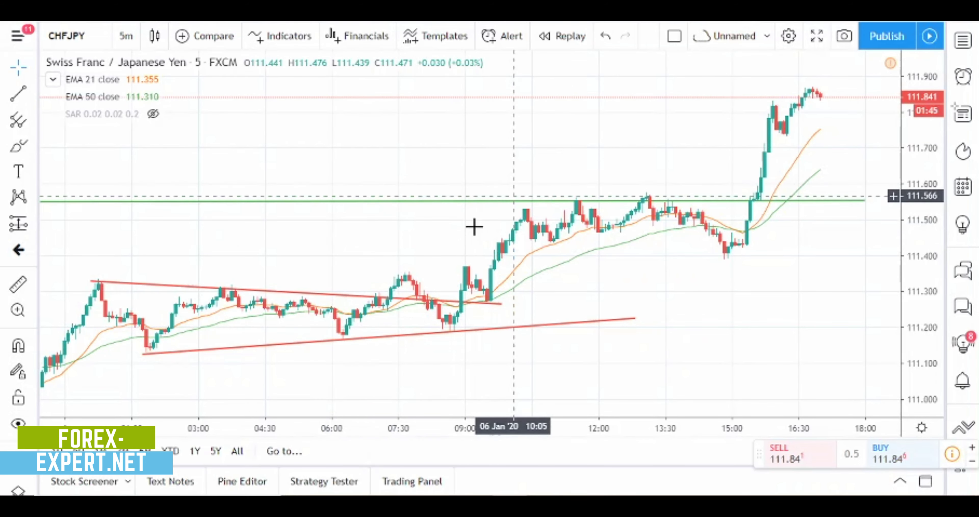
pyautogui.scroll(1, 413, 194)
pyautogui.scroll(-1, 410, 193)
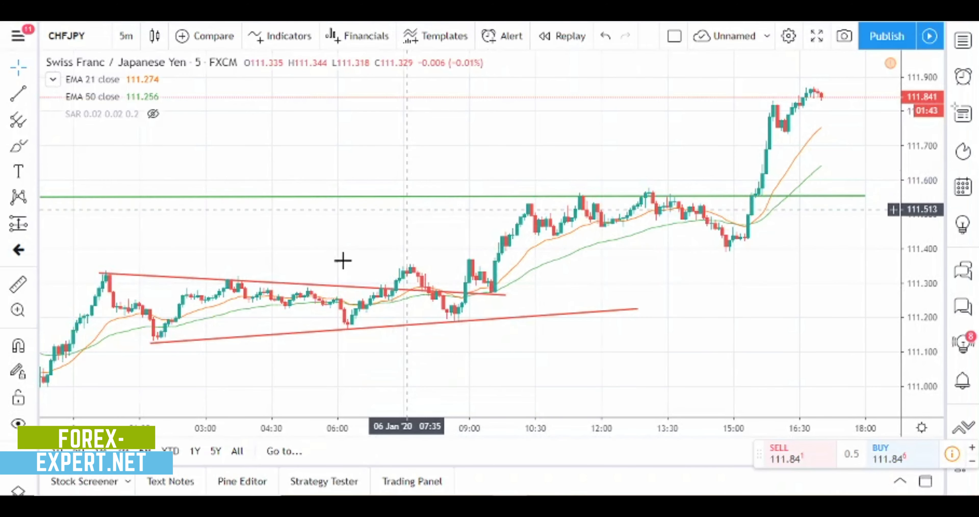
# Measure the breakout's rise to the 111.55 resistance line and on to the high.
pyautogui.click(17, 283)
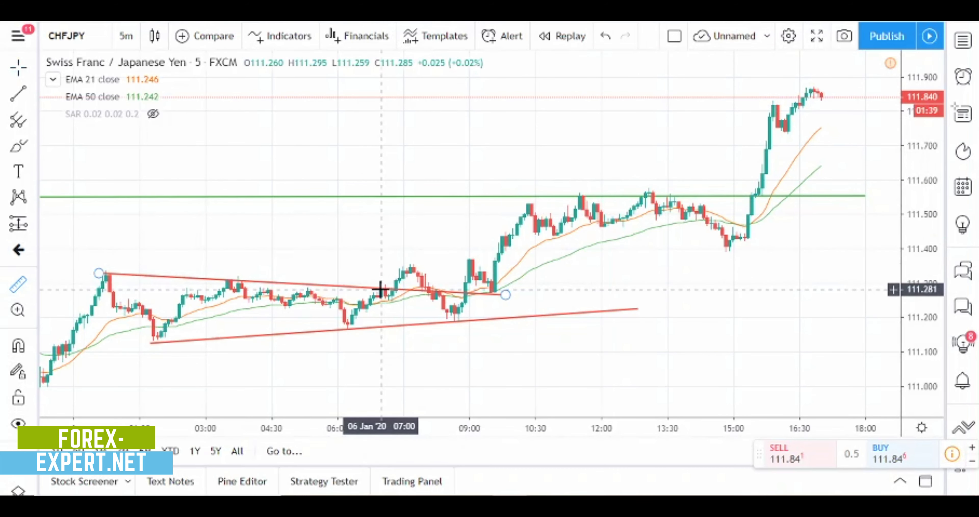
pyautogui.click(400, 288)
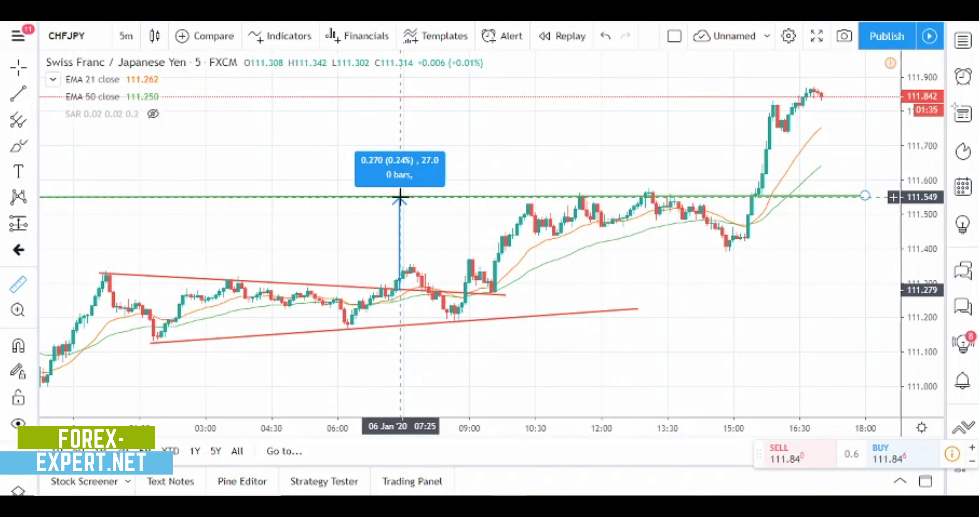
pyautogui.click(401, 198)
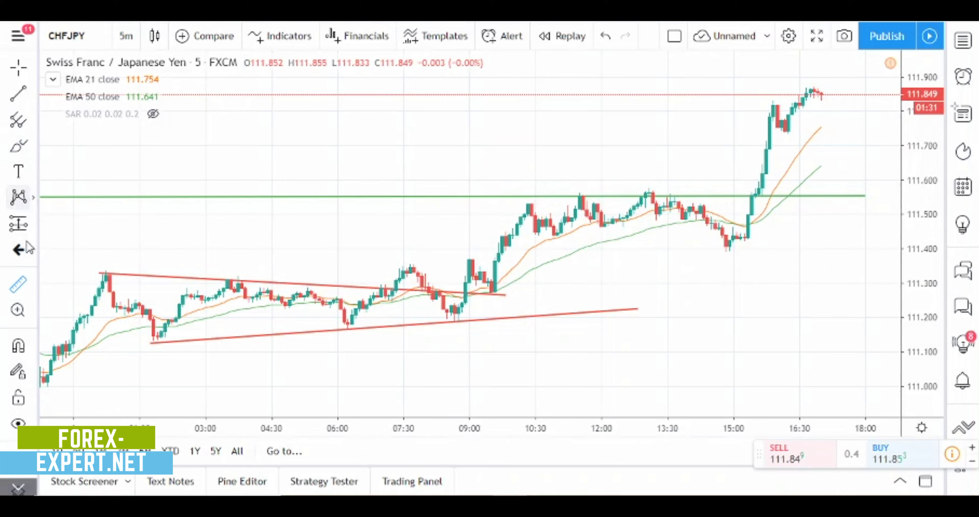
pyautogui.click(19, 285)
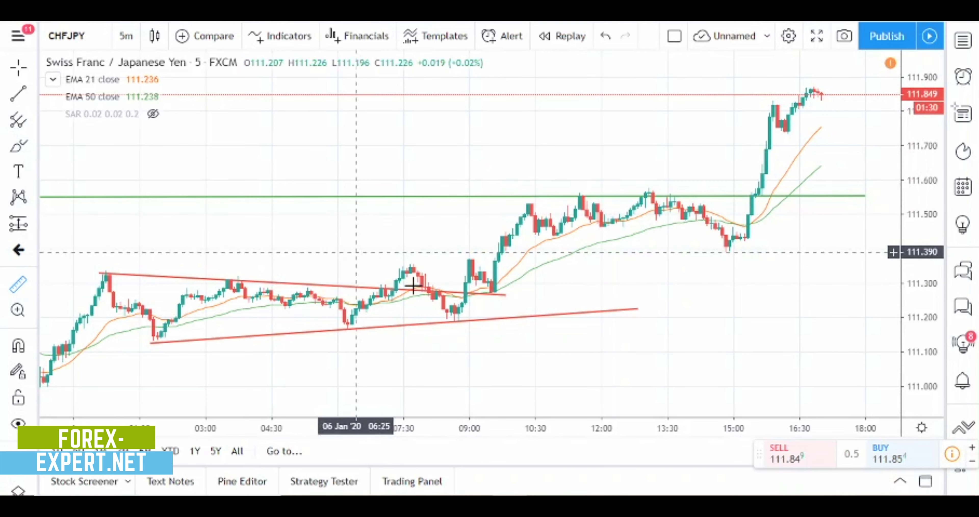
pyautogui.click(425, 292)
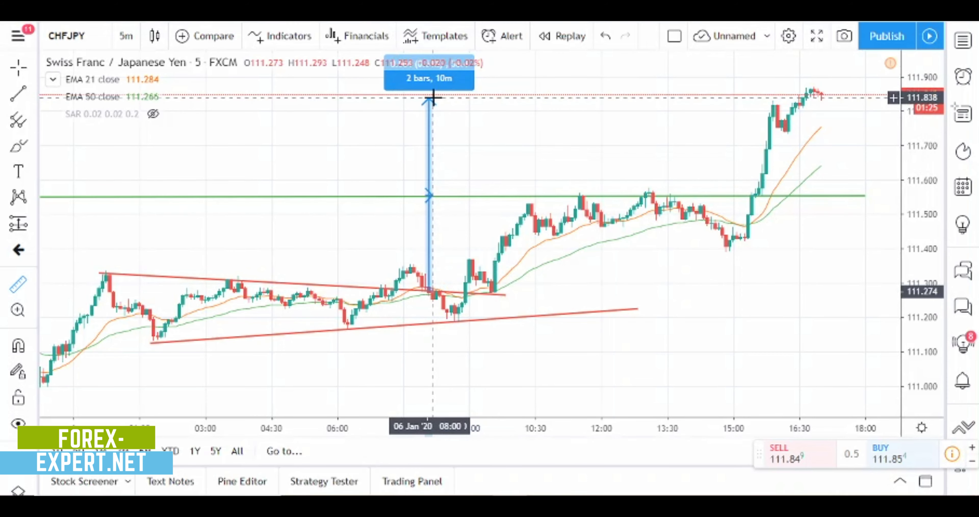
pyautogui.press('Escape')
pyautogui.scroll(-4, 314, 142)
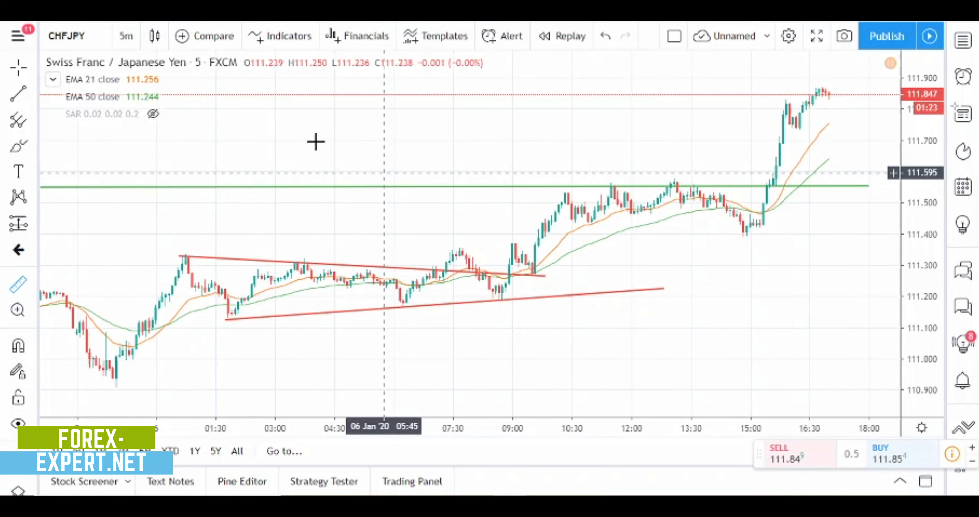
pyautogui.click(127, 36)
pyautogui.click(213, 248)
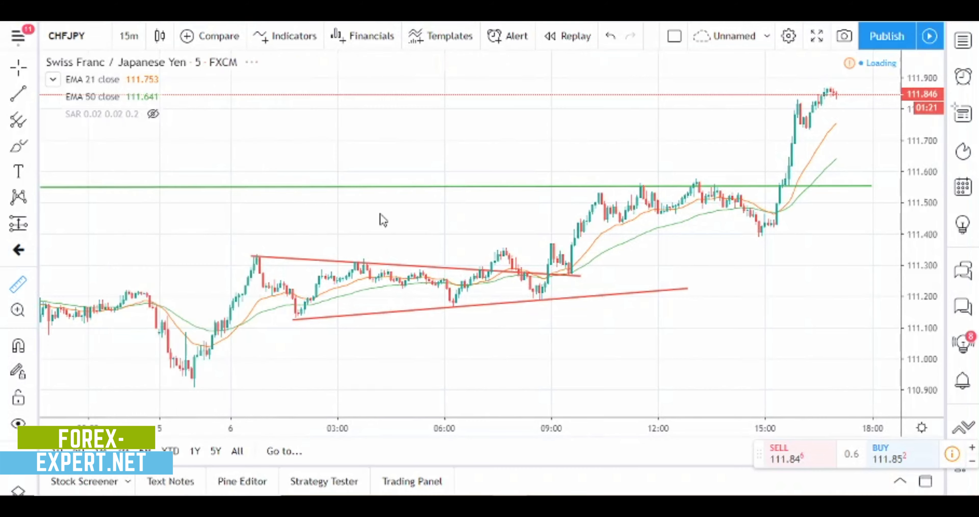
pyautogui.click(19, 285)
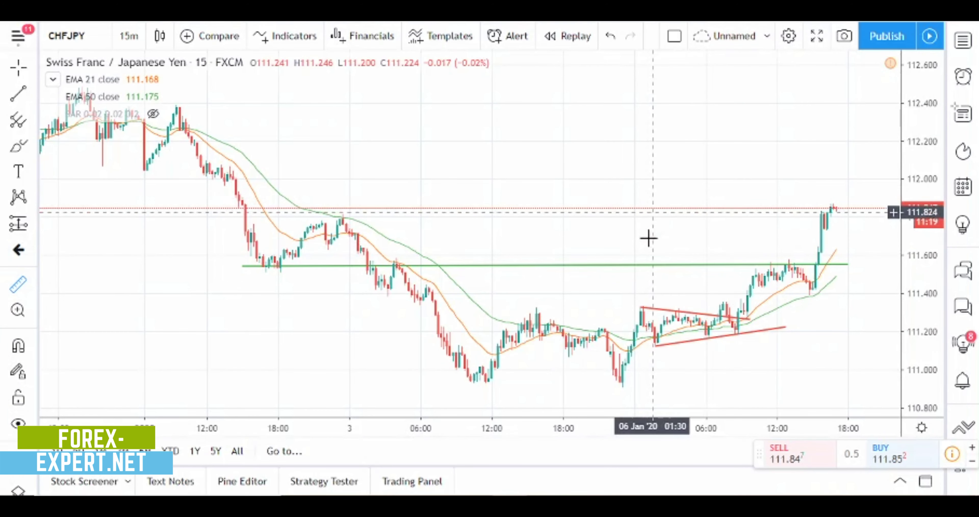
pyautogui.scroll(3, 647, 273)
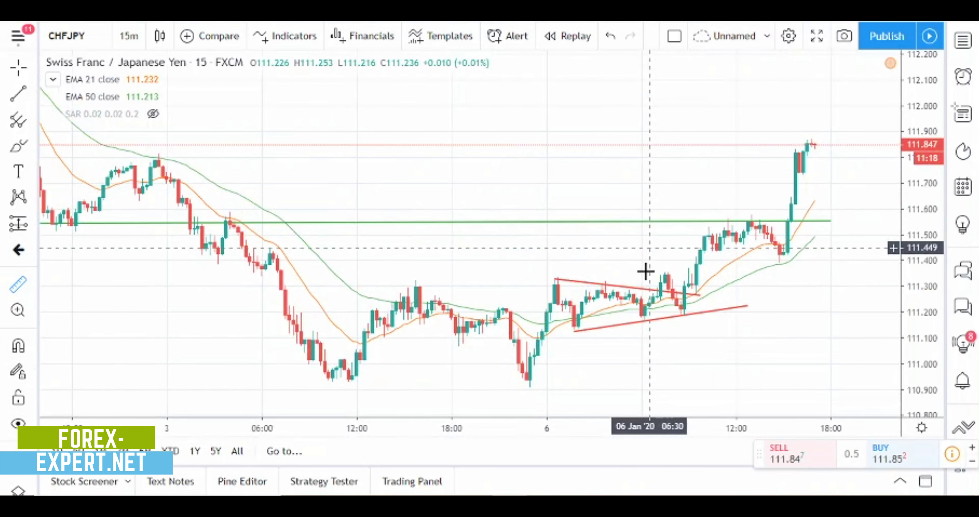
pyautogui.click(657, 291)
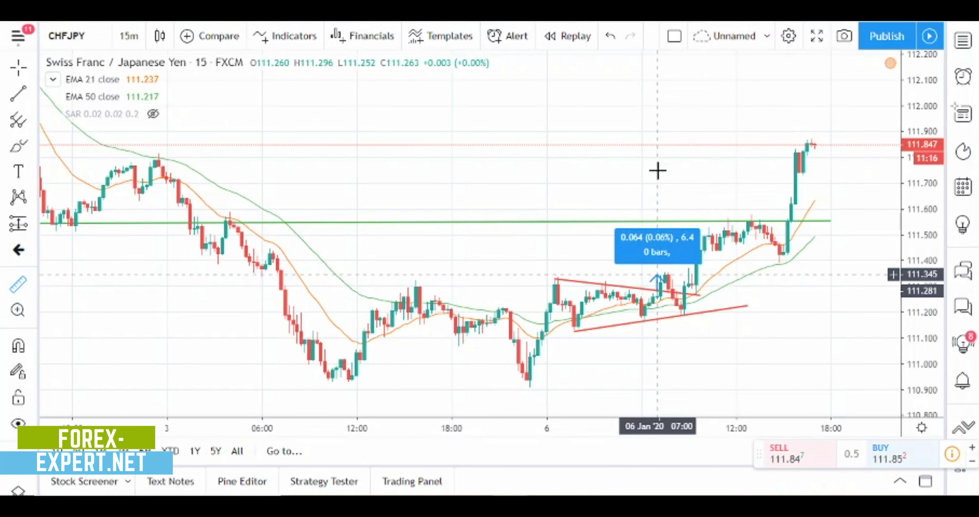
pyautogui.click(660, 146)
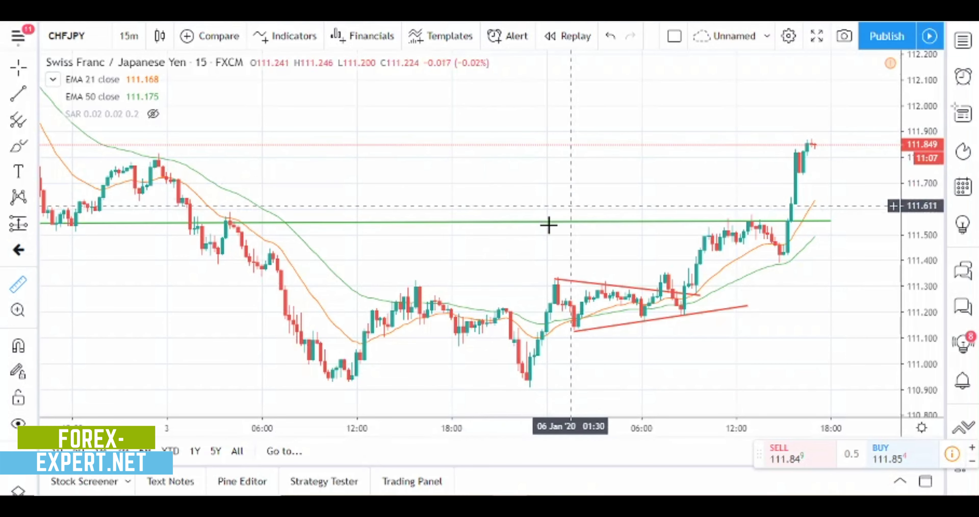
pyautogui.scroll(-1, 539, 223)
pyautogui.scroll(1, 534, 222)
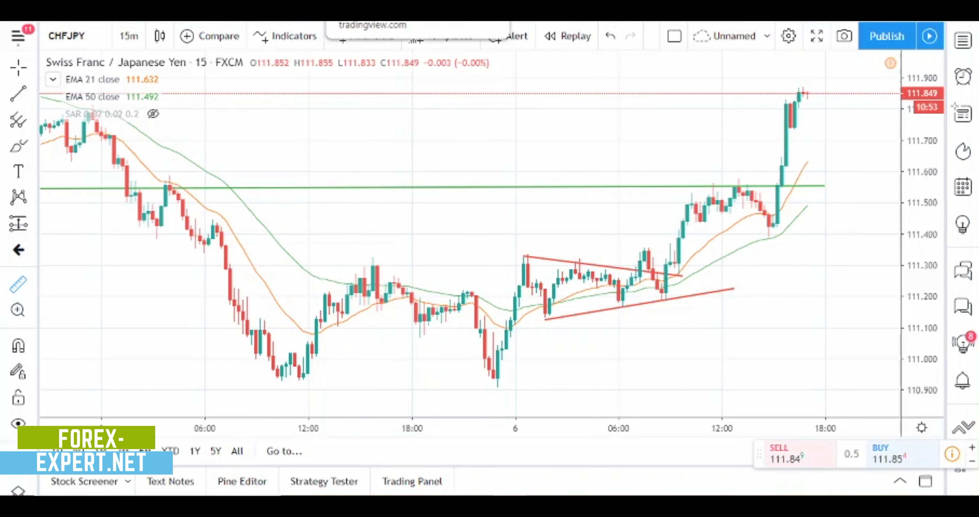
pyautogui.hotkey('ctrl', 'Tab')
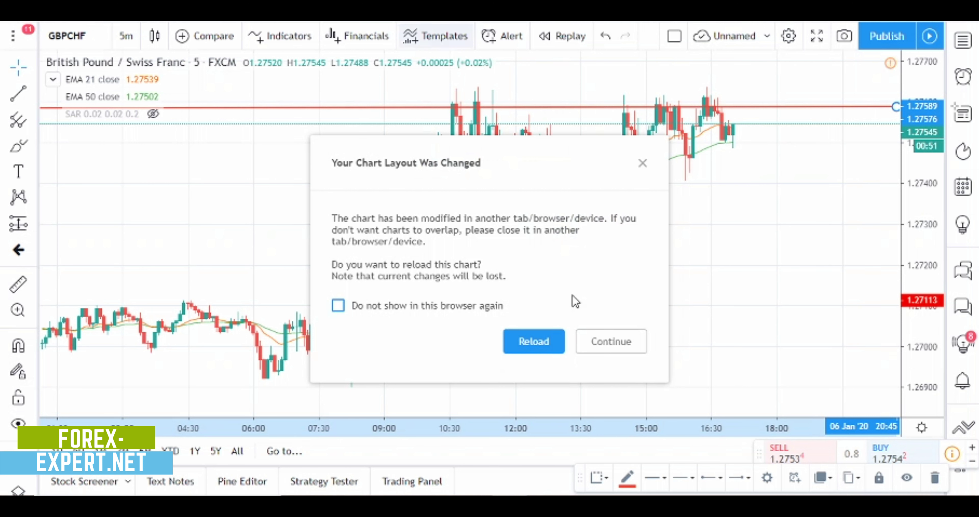
pyautogui.click(642, 165)
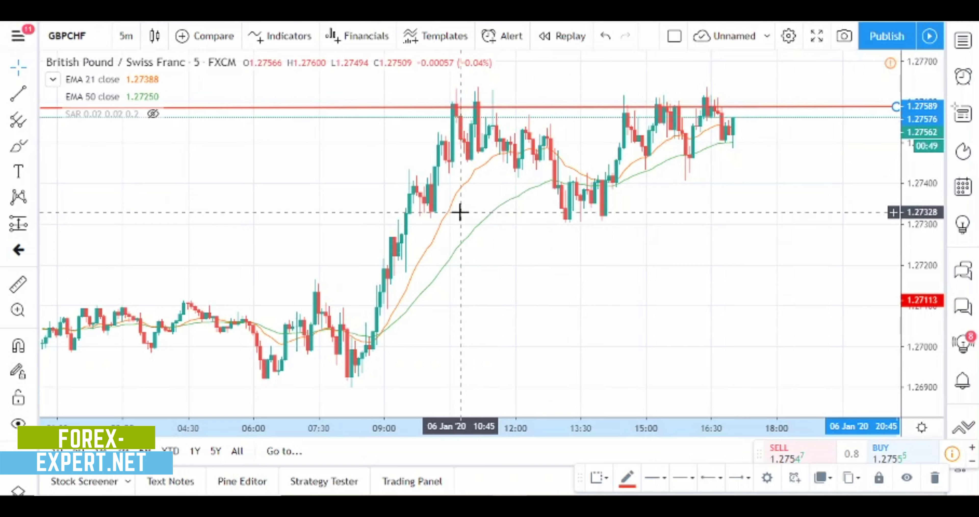
pyautogui.hotkey('ctrl', 'Tab')
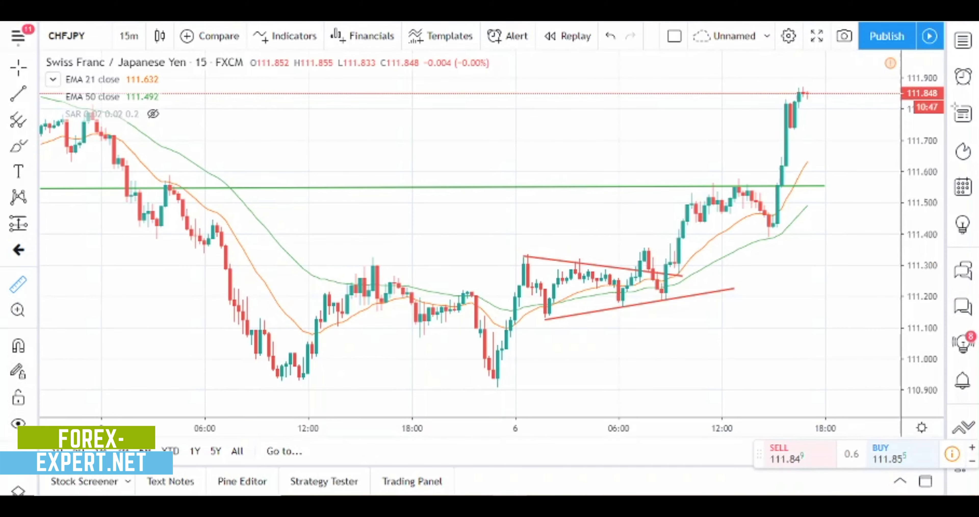
pyautogui.scroll(1, 472, 153)
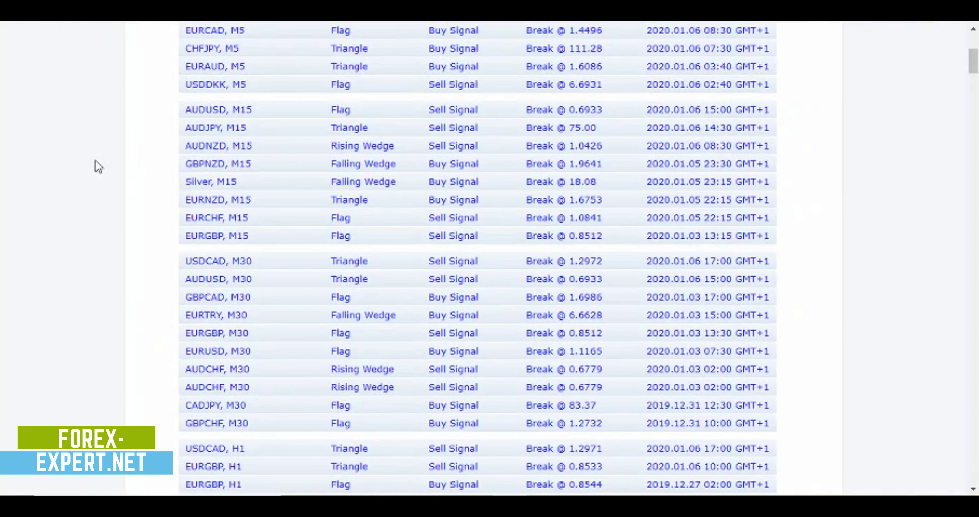
# Scroll through the Completed Patterns table from M5 to Monthly breaks and return to its top.
pyautogui.scroll(-2, 273, 221)
pyautogui.scroll(-12, 155, 204)
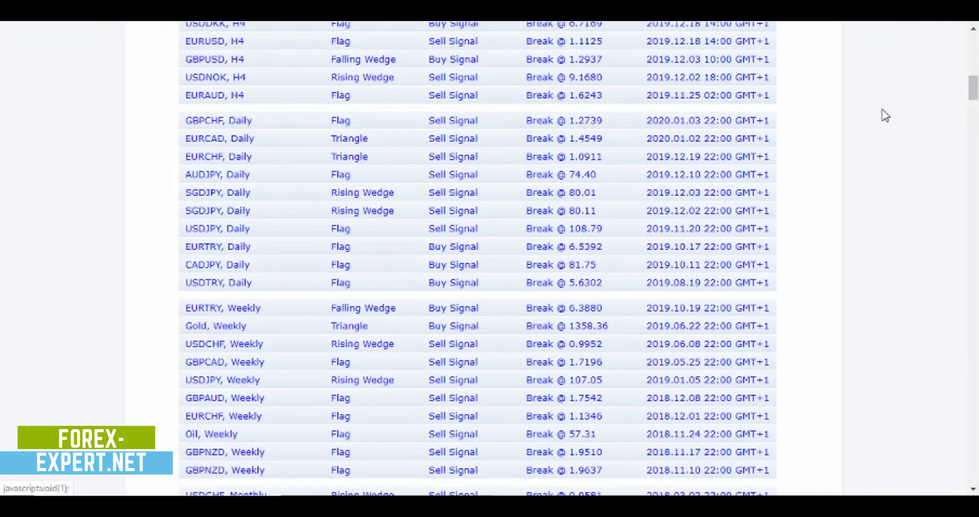
pyautogui.scroll(1, 974, 97)
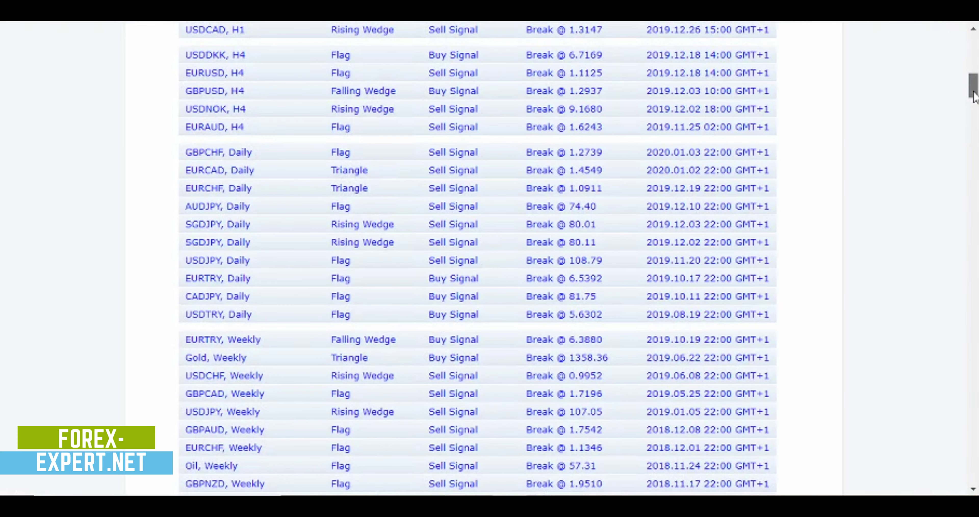
pyautogui.moveTo(974, 95); pyautogui.dragTo(974, 107)
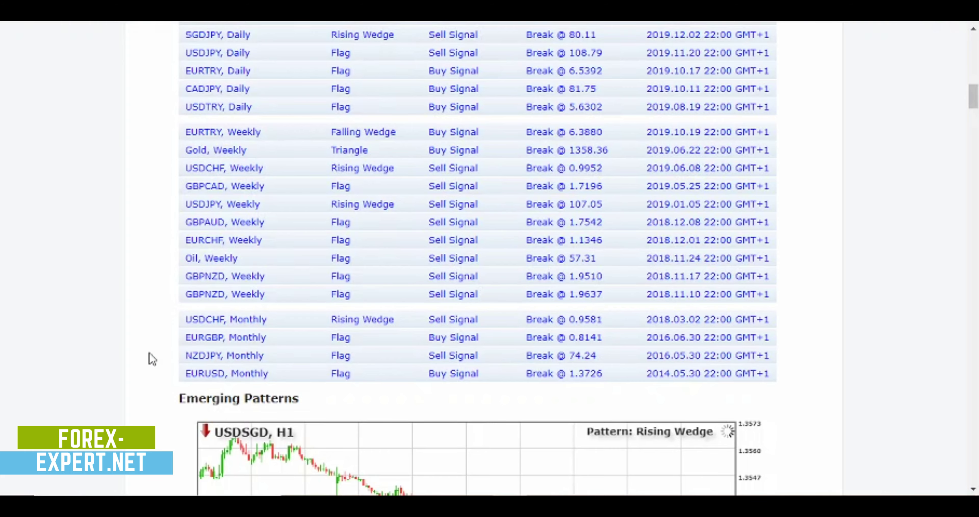
pyautogui.scroll(8, 148, 356)
pyautogui.scroll(-8, 102, 304)
pyautogui.scroll(4, 102, 304)
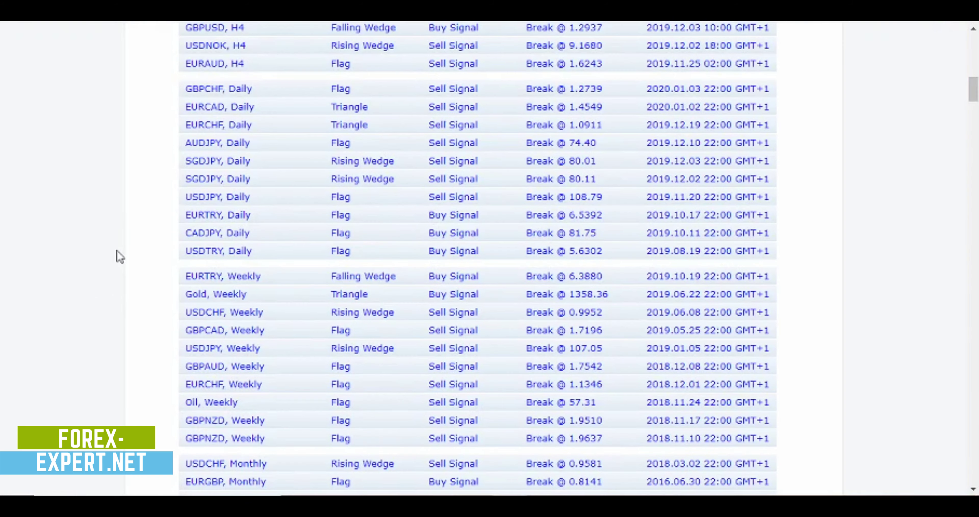
pyautogui.scroll(7, 116, 251)
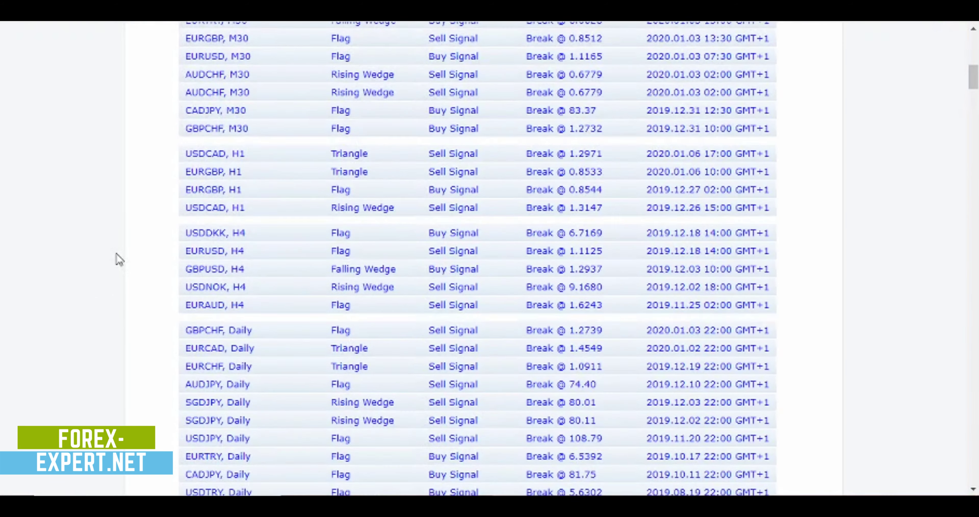
pyautogui.scroll(11, 120, 260)
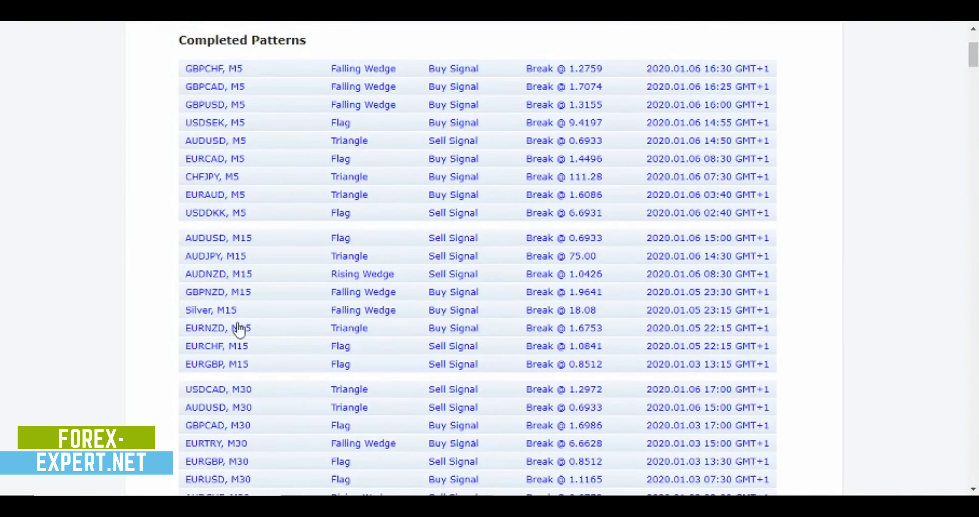
pyautogui.scroll(2, 136, 227)
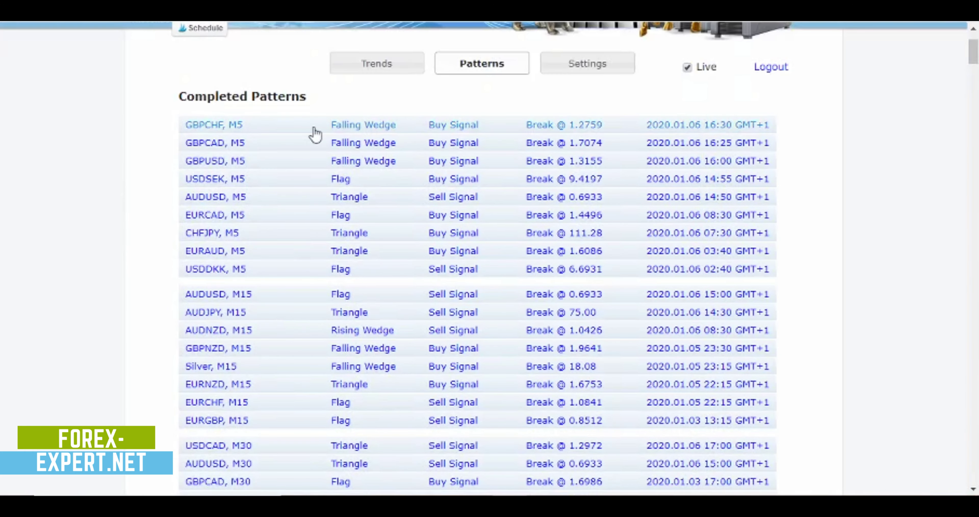